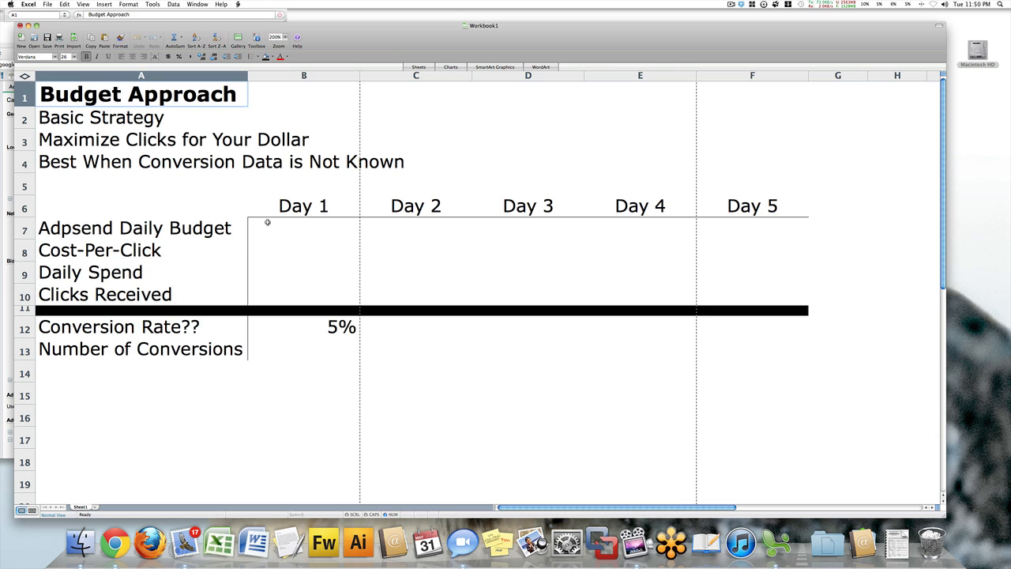
Fill in Day 1 with a daily budget of 100, a cost-per-click of 1 and a daily spend of 100.
left_click(292, 237)
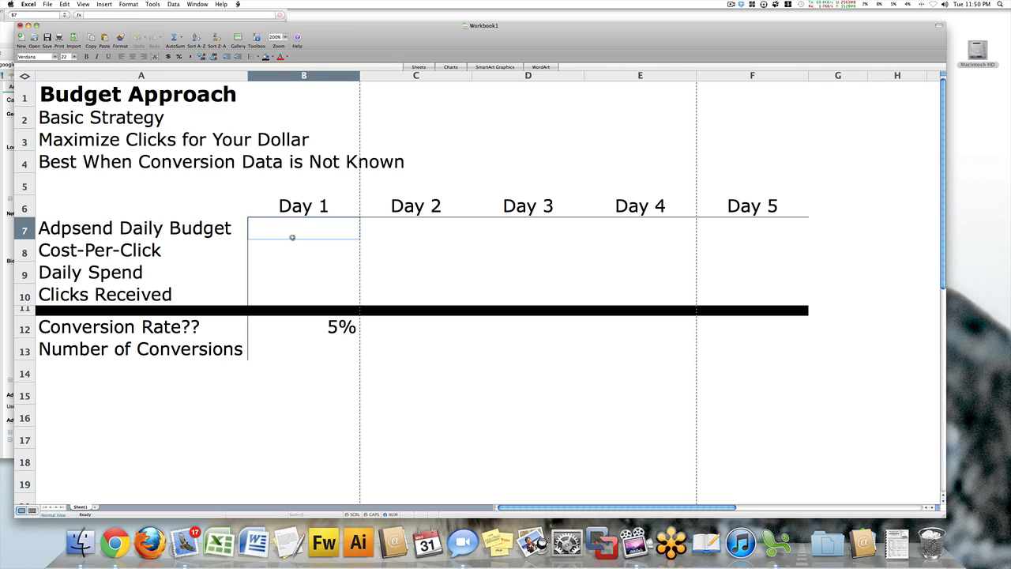
type("100")
key("Return")
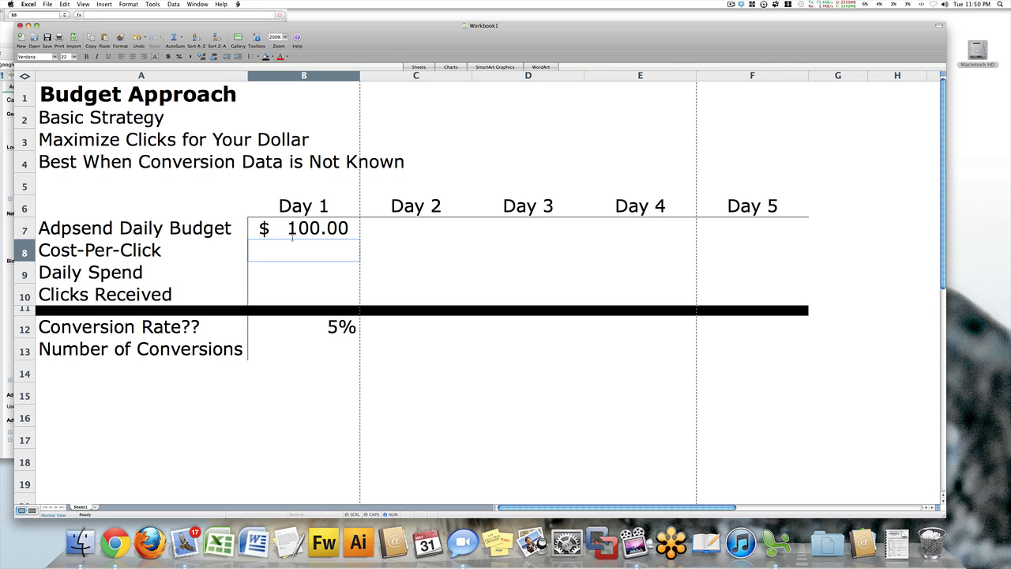
type("1")
key("Return")
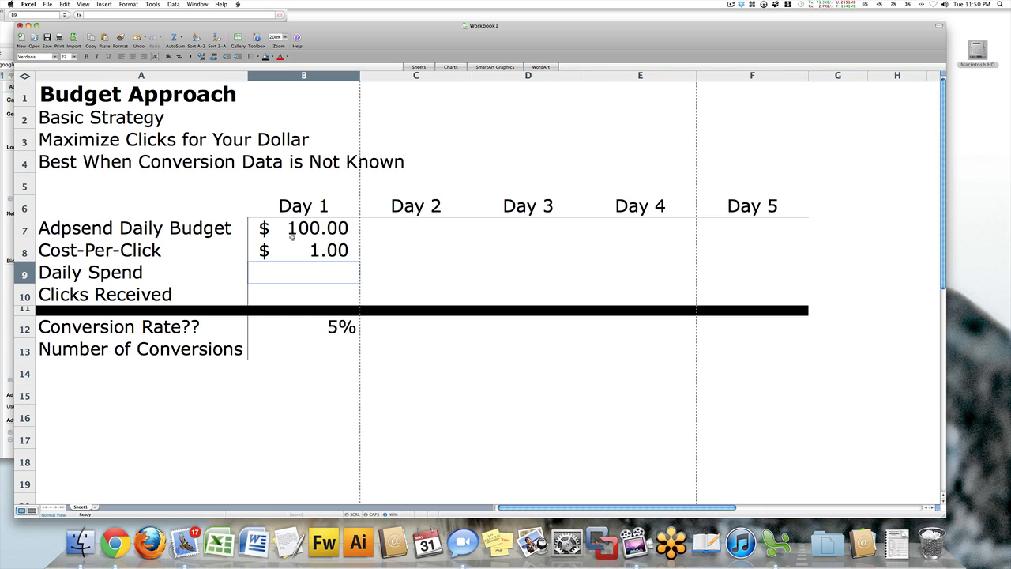
type("100")
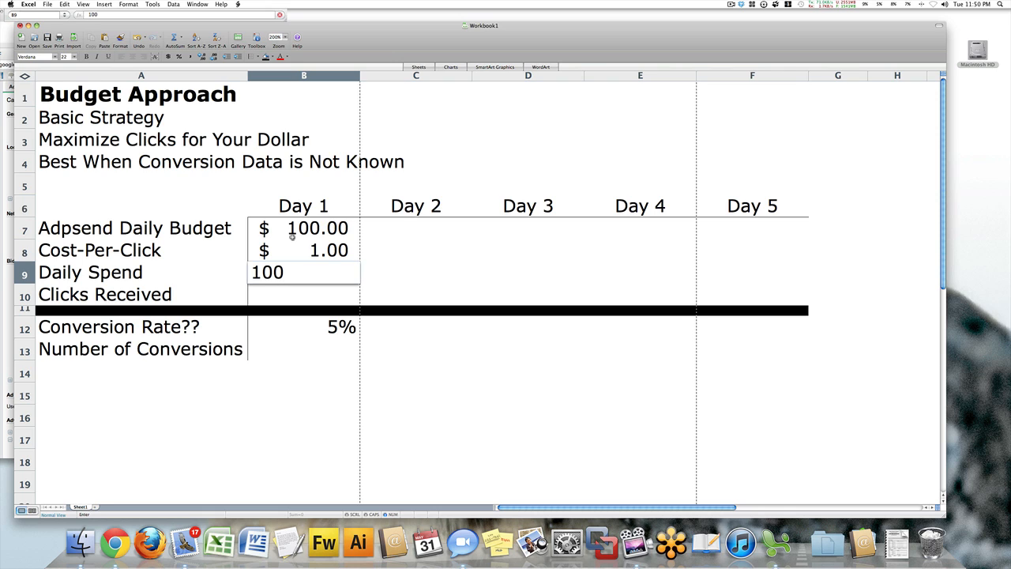
key("Return")
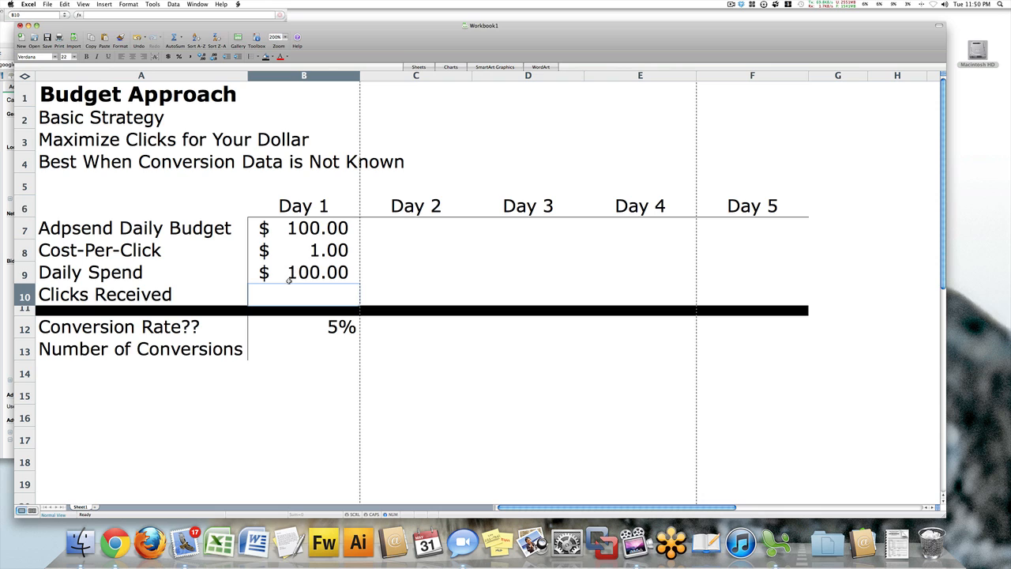
Calculate the Day 1 clicks received in B10 as daily spend divided by cost-per-click, =B9/B8.
type("=")
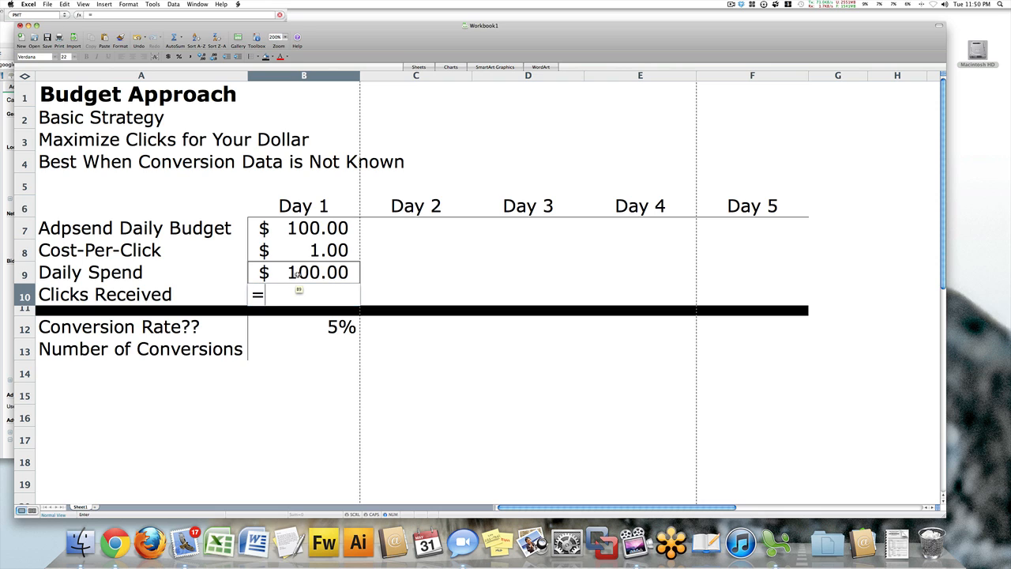
left_click(297, 273)
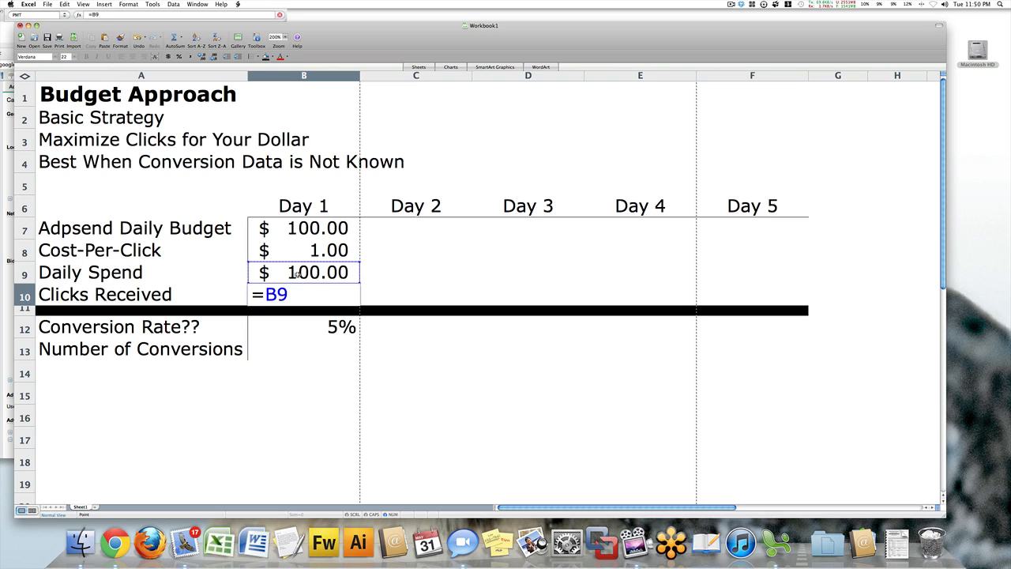
type("/")
left_click(301, 251)
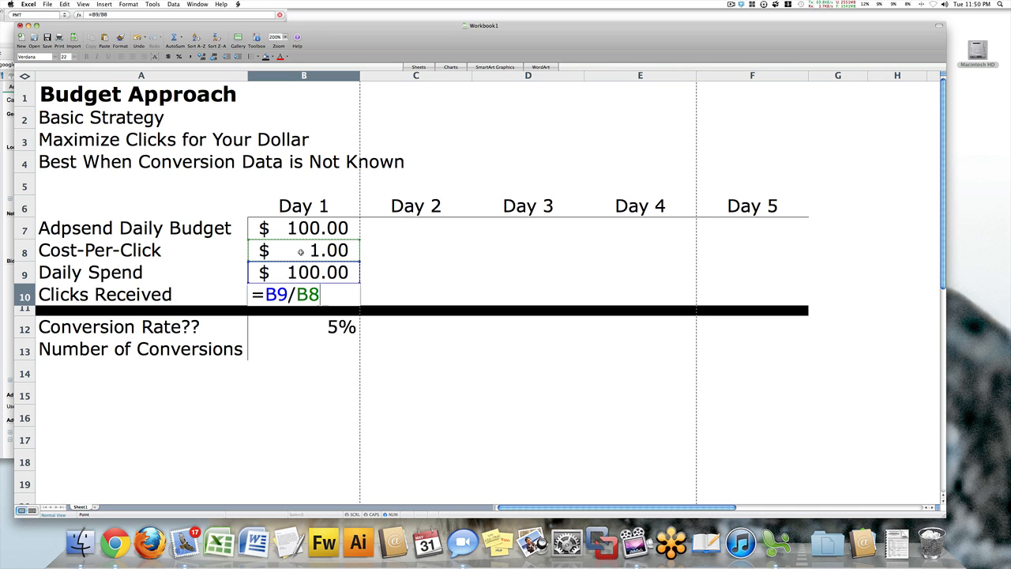
key("Return")
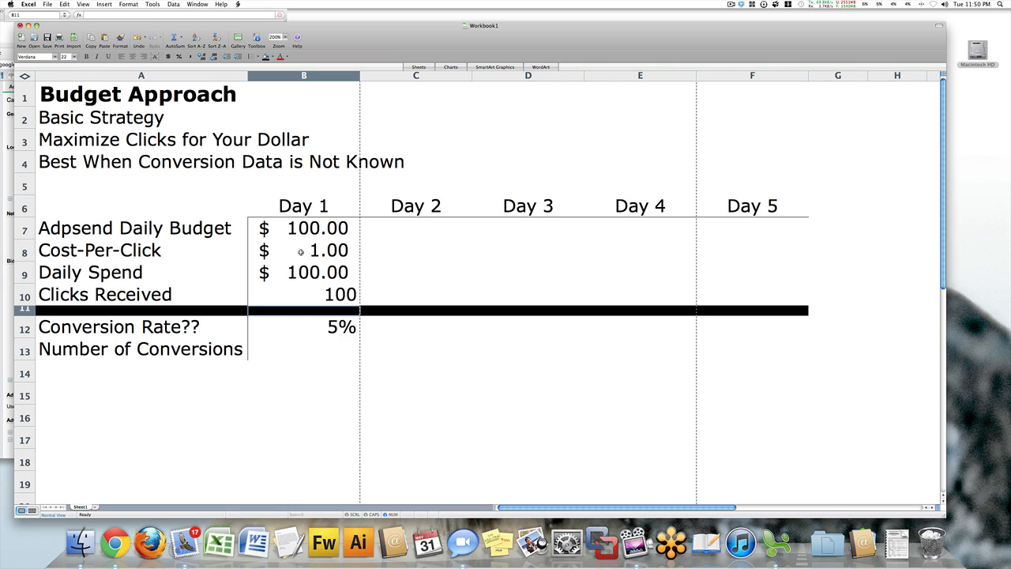
Fill in Day 2 with a daily budget of 100, a cost-per-click of .95 and a daily spend of 100.
left_click(385, 227)
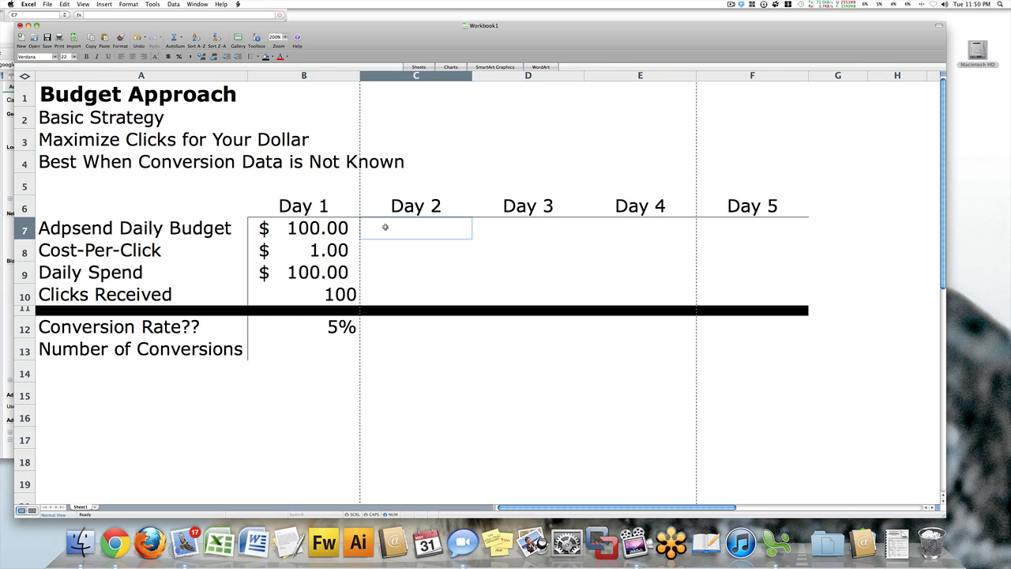
type("100")
key("Return")
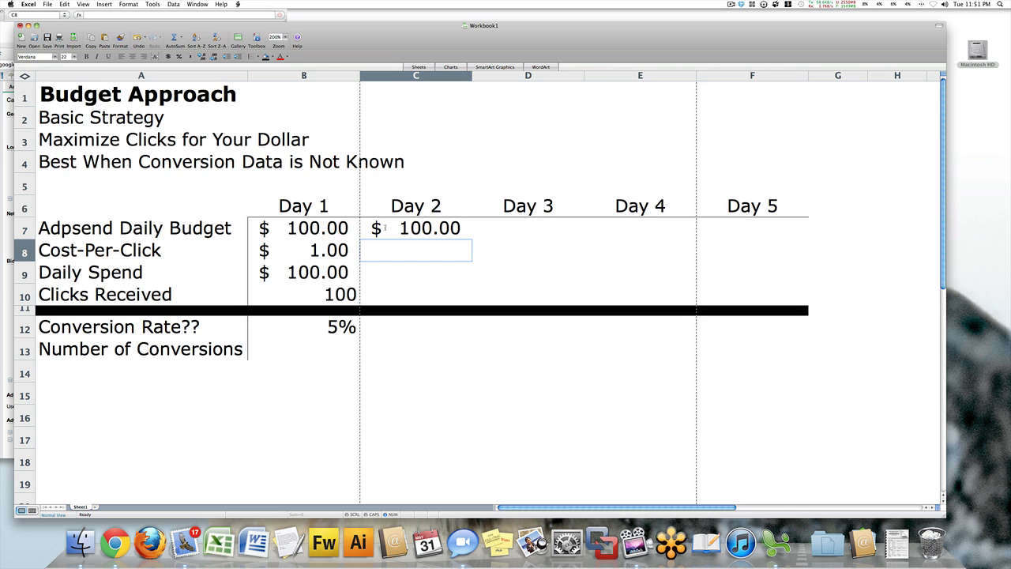
type(".95")
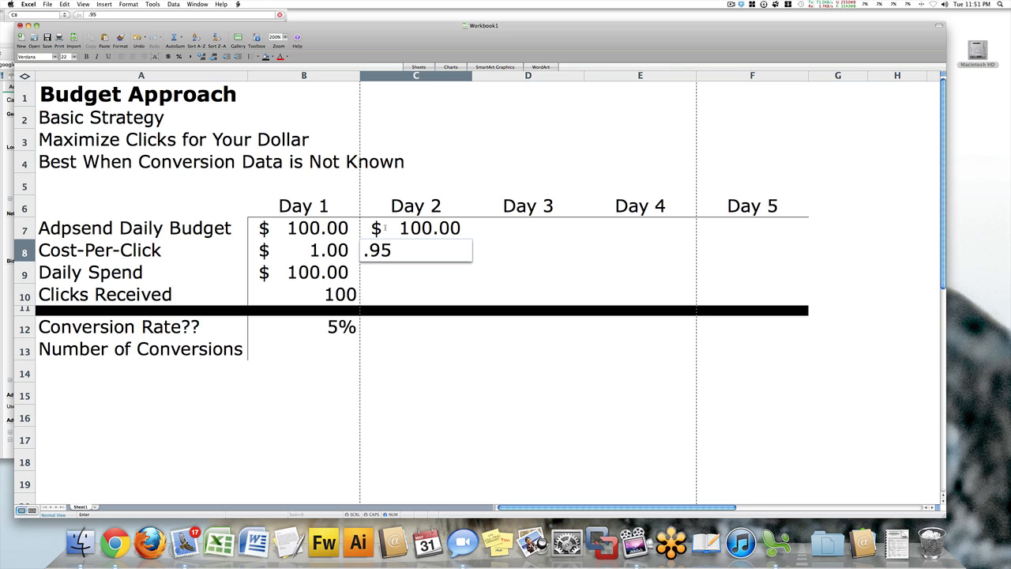
key("Return")
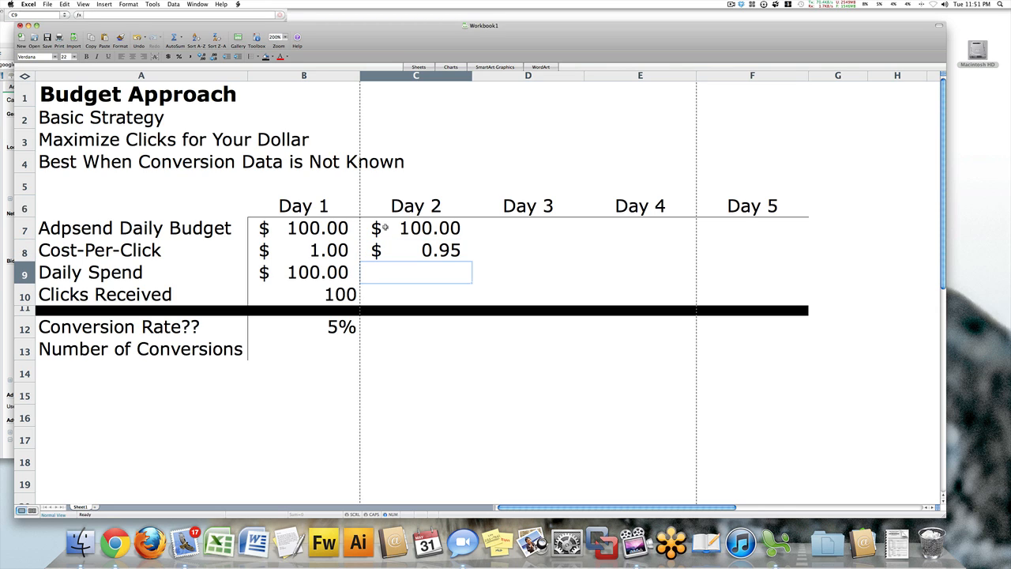
type("100")
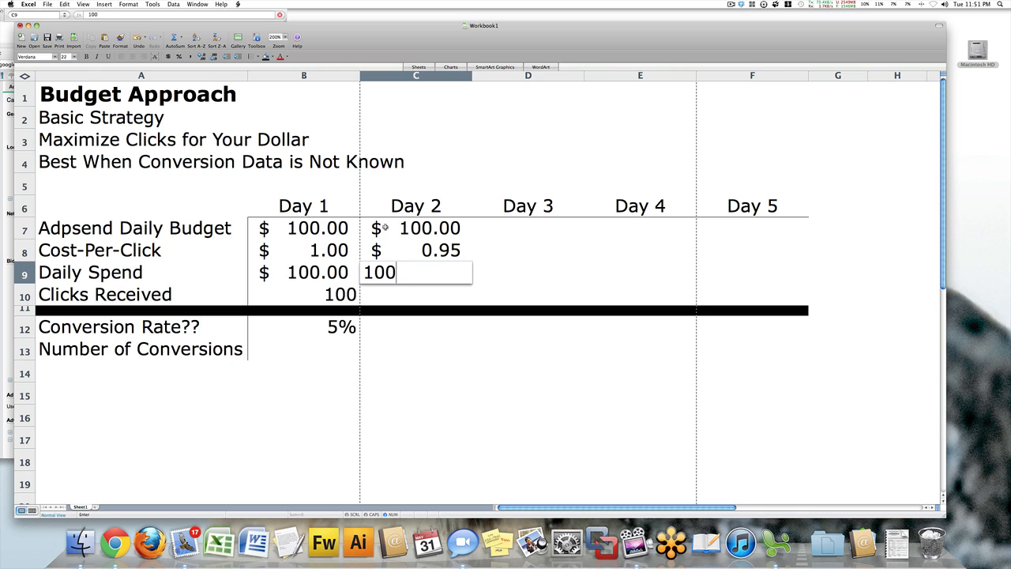
key("Return")
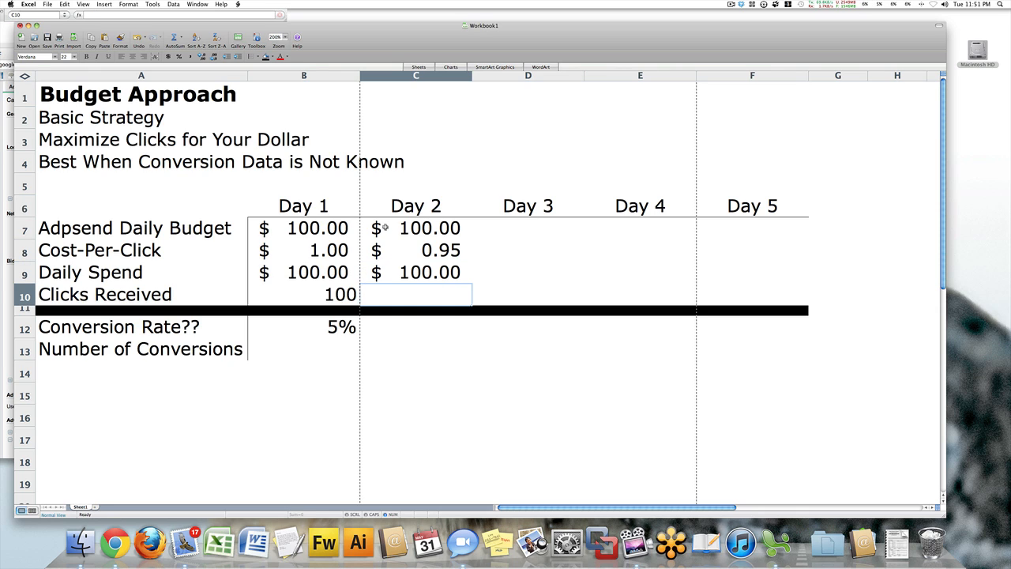
Calculate the Day 2 clicks received in C10 with the formula =C9/C8.
type("=")
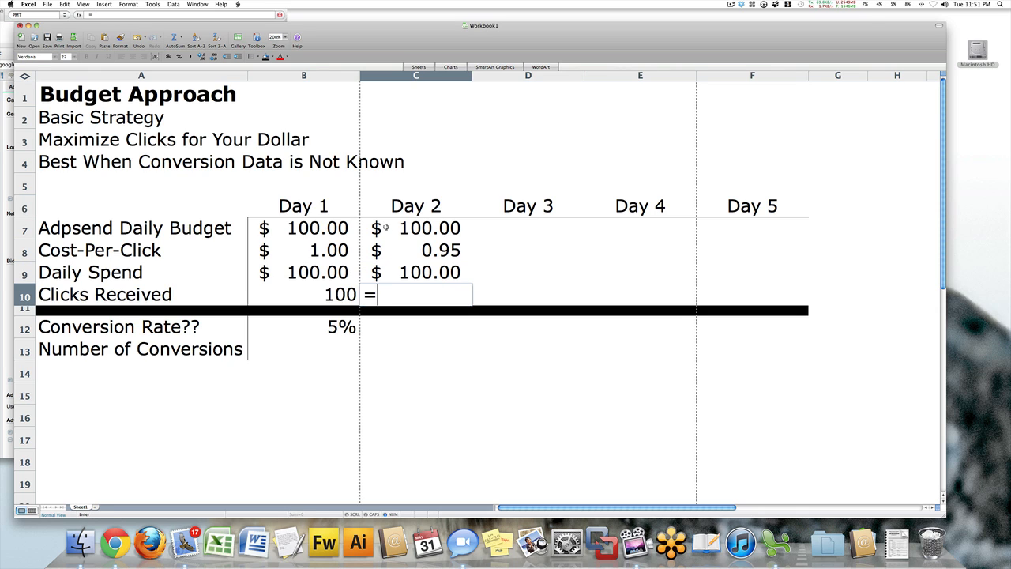
left_click(406, 271)
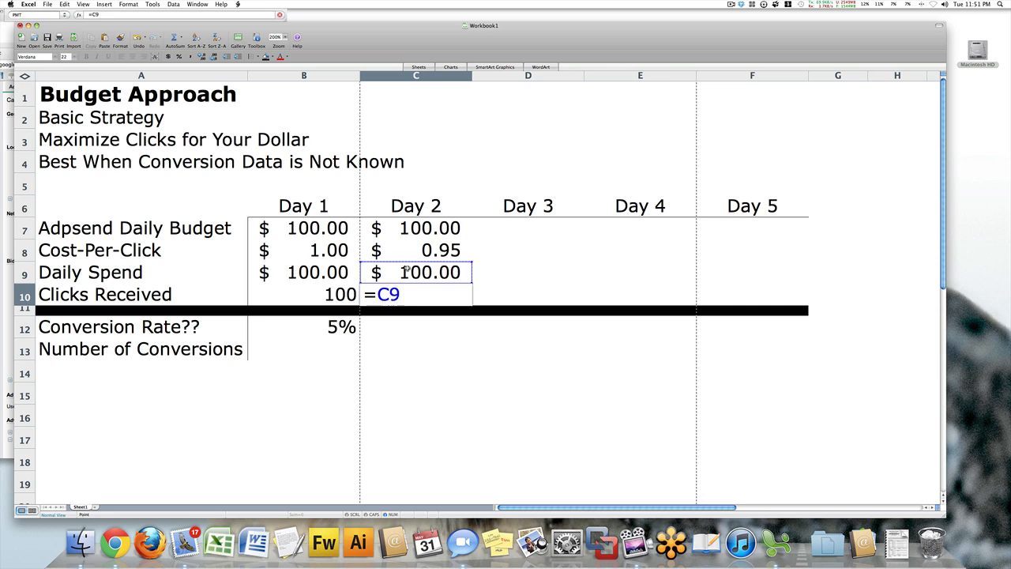
type("/")
left_click(403, 253)
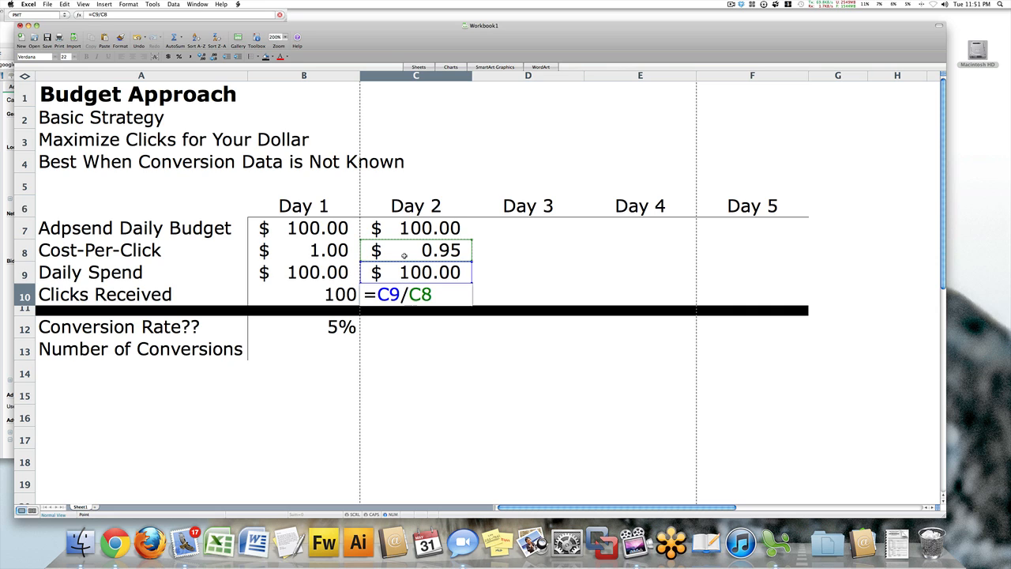
key("Return")
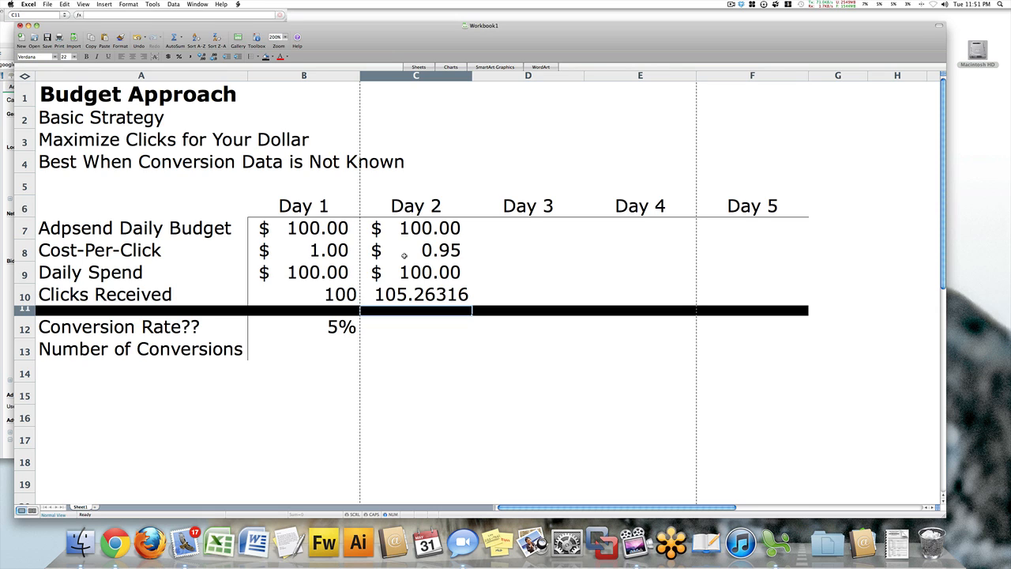
Fill in Day 3 with a daily budget of 100, a cost-per-click of .85 and a daily spend of 100.
left_click(494, 230)
type("100")
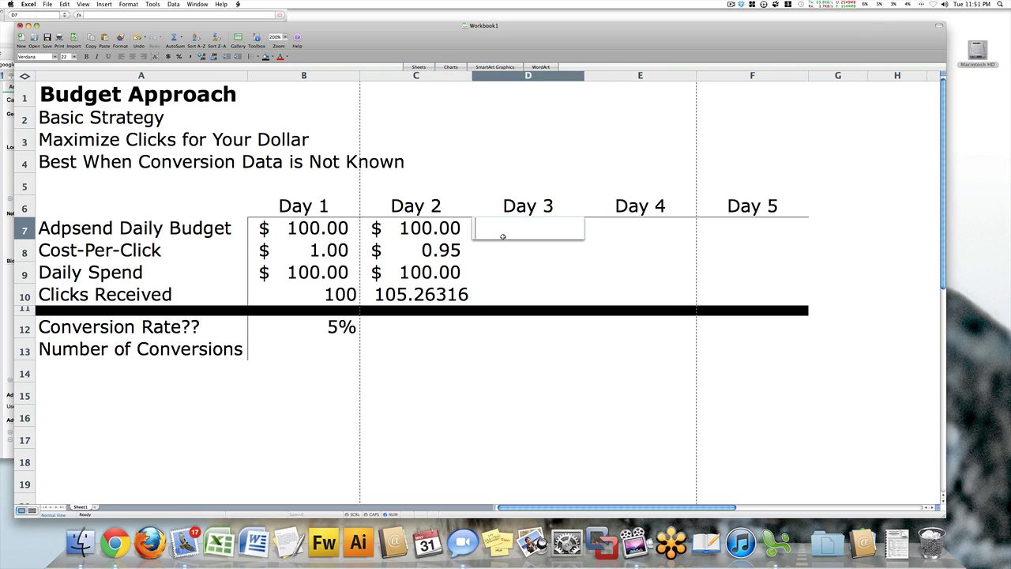
key("Return")
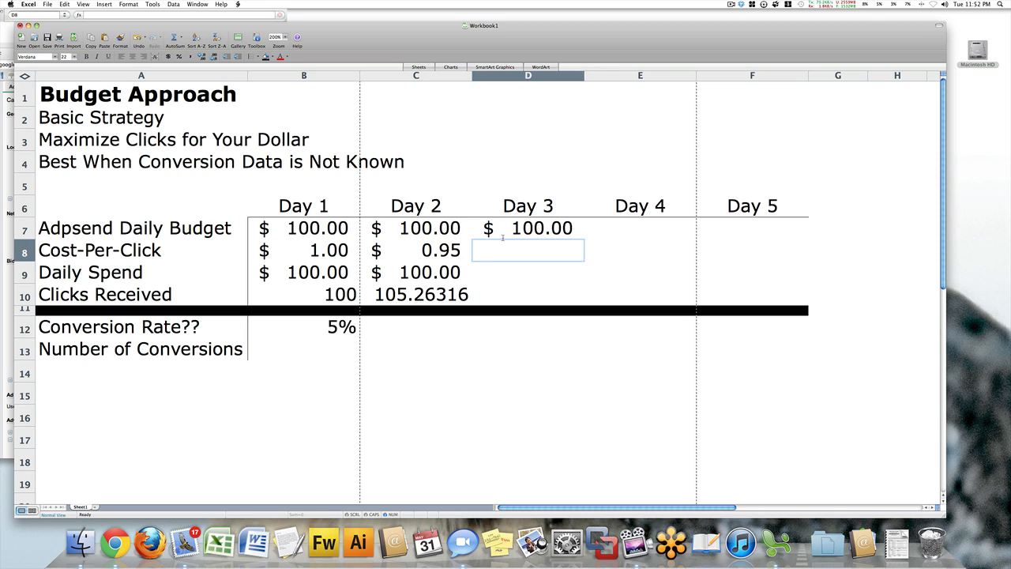
type(".")
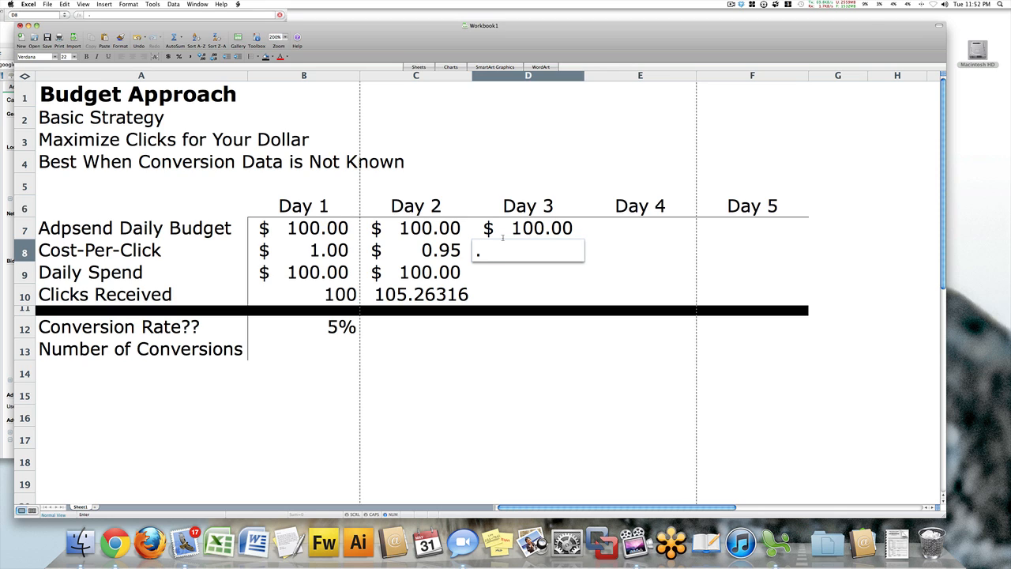
type("85")
key("Return")
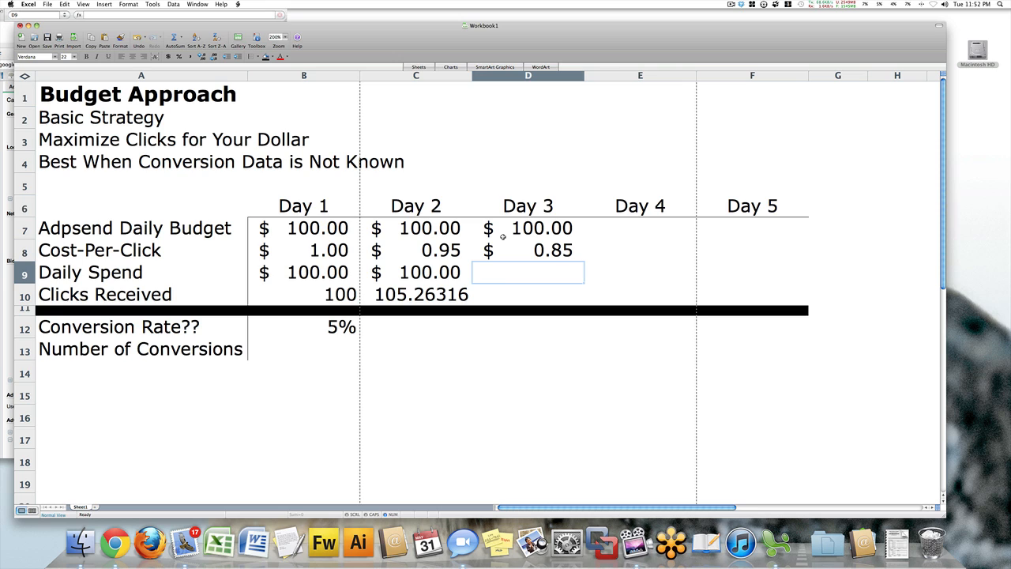
type("100")
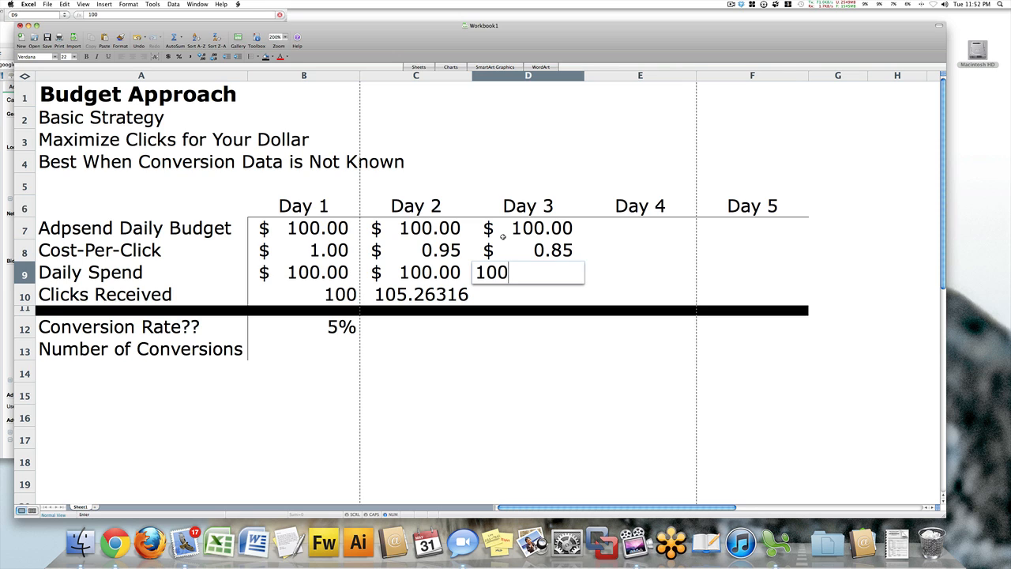
key("Return")
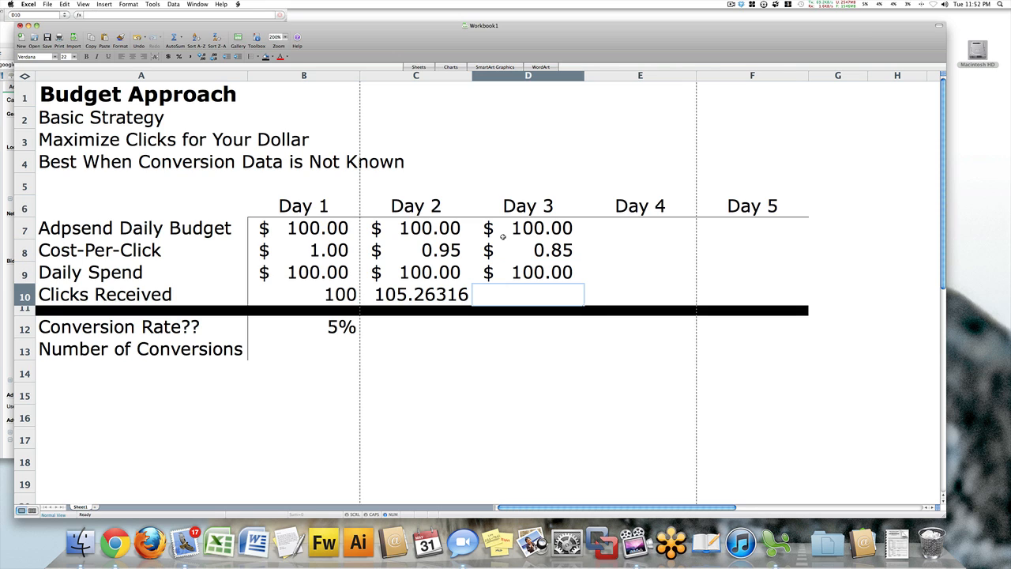
Calculate the Day 3 clicks received in D10 with the formula =D9/D8.
type("=")
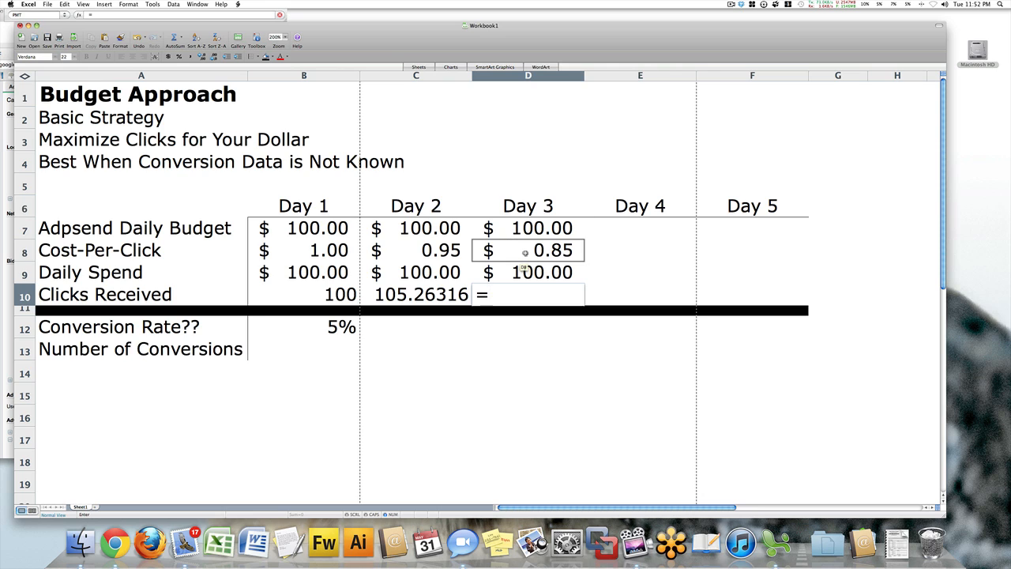
left_click(524, 269)
type("/")
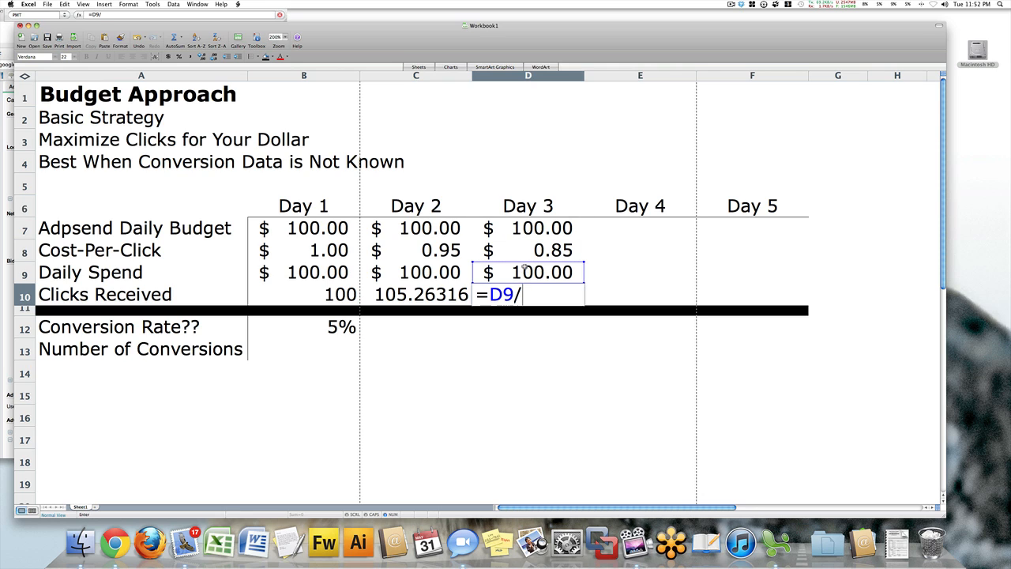
left_click(526, 254)
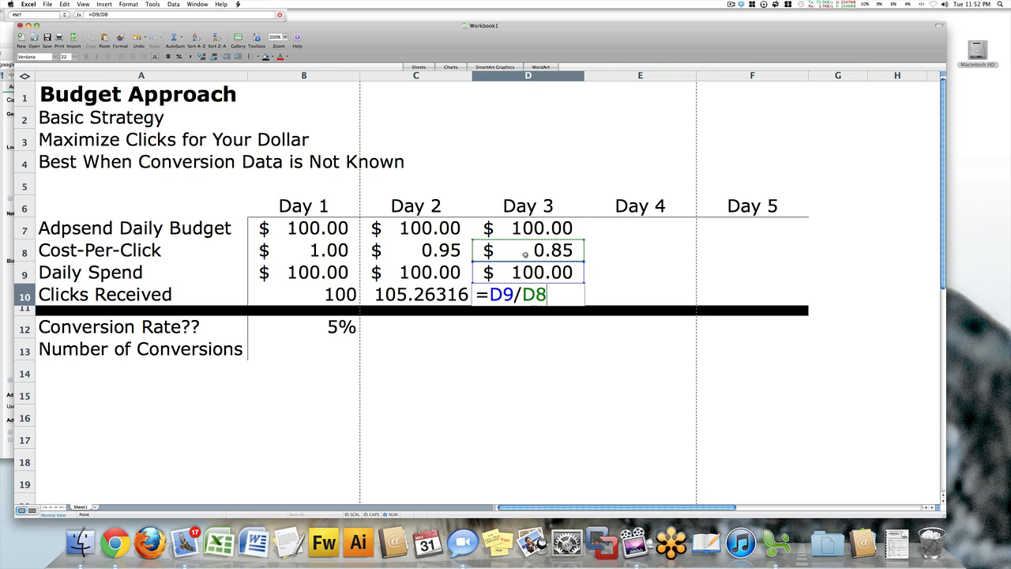
key("Return")
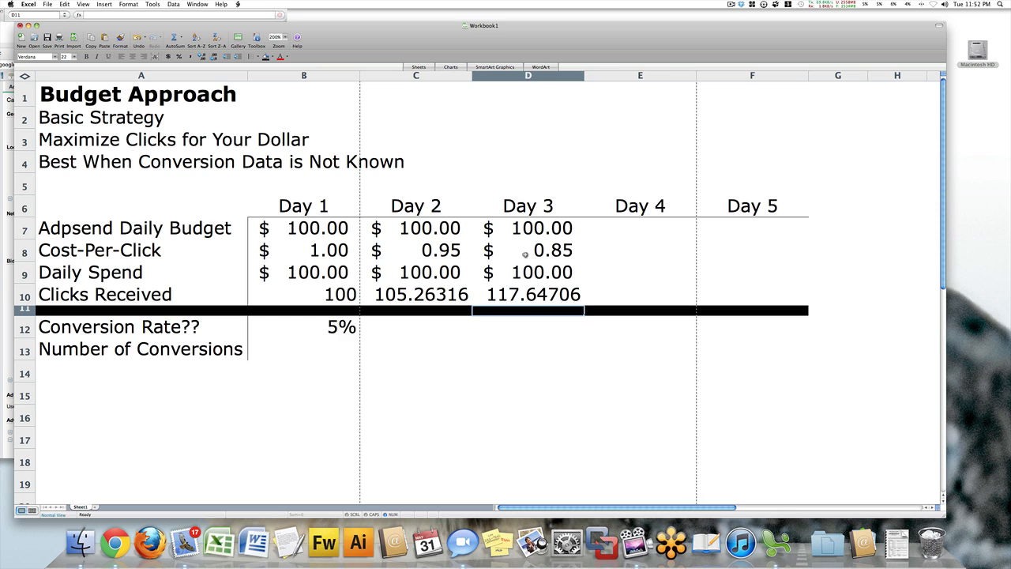
Fill in Day 4 with a daily budget of 100, a cost-per-click of .80 and a daily spend of 91.00.
left_click(621, 232)
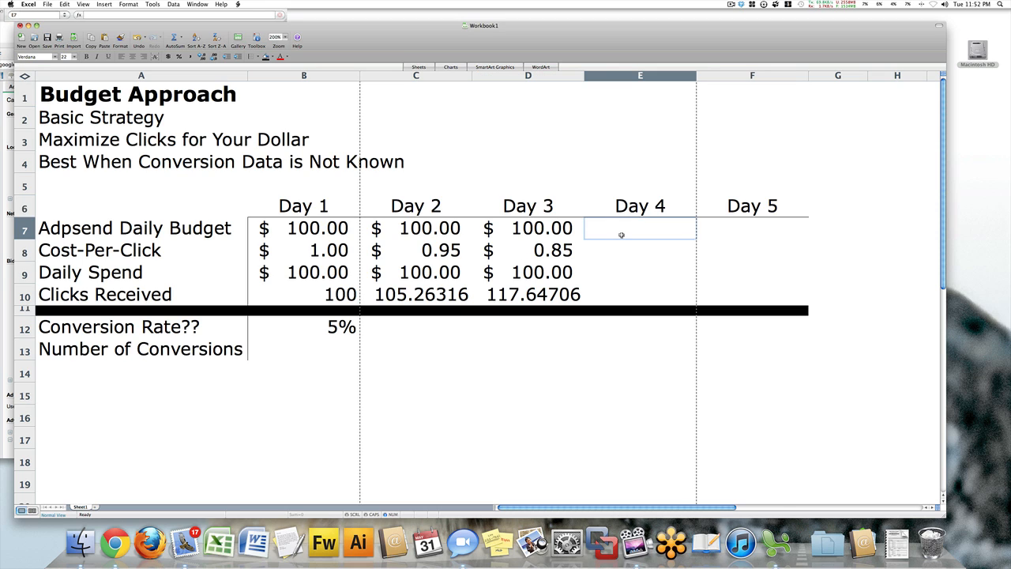
type("100")
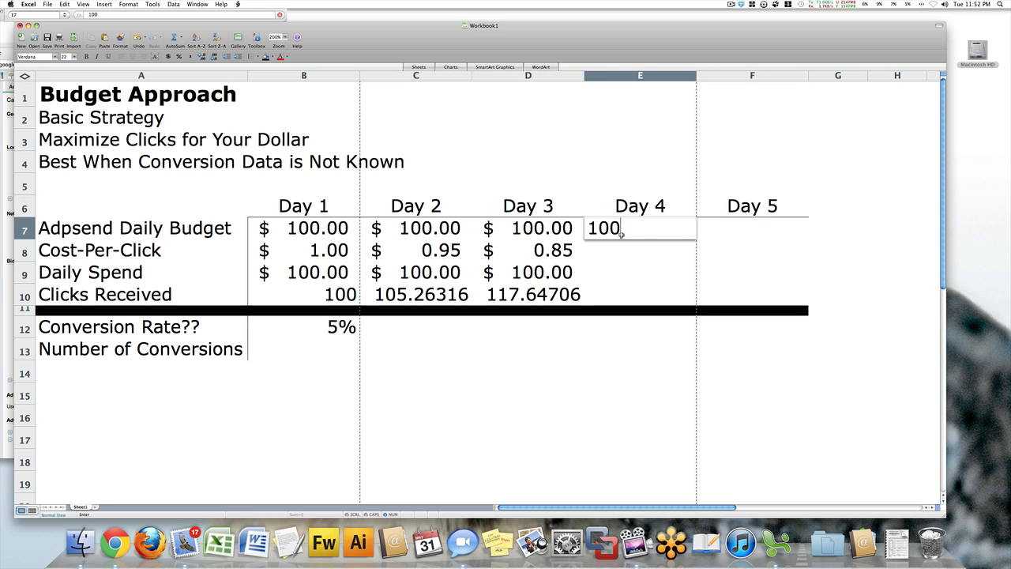
key("Return")
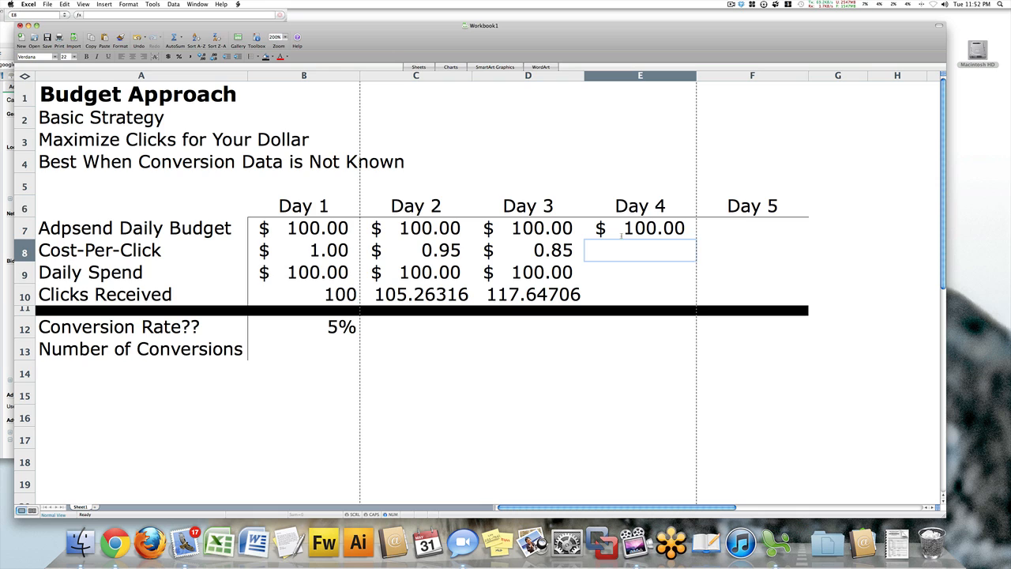
type("8")
key("BackSpace")
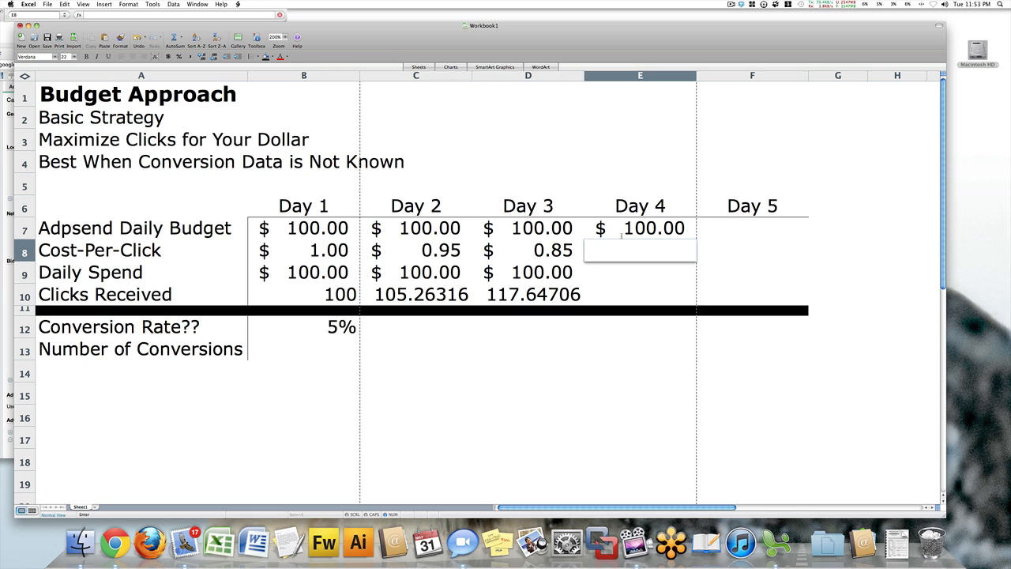
type(".80")
key("Return")
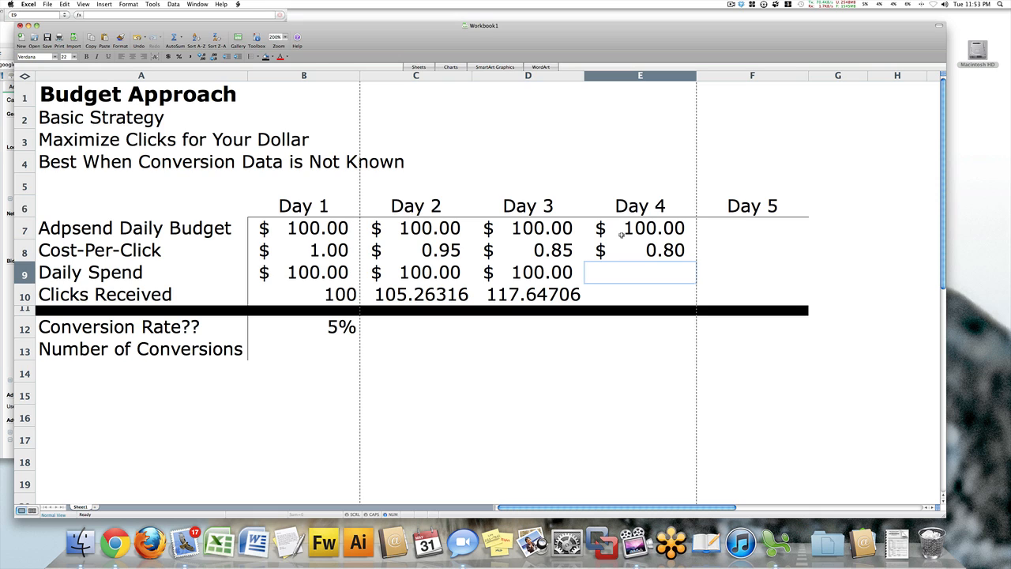
type("91.00")
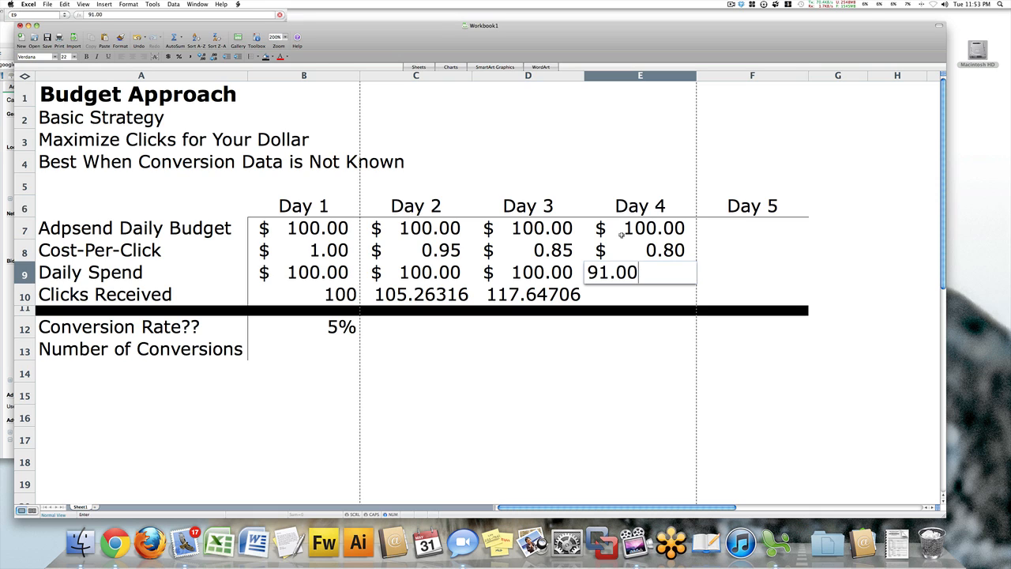
key("Return")
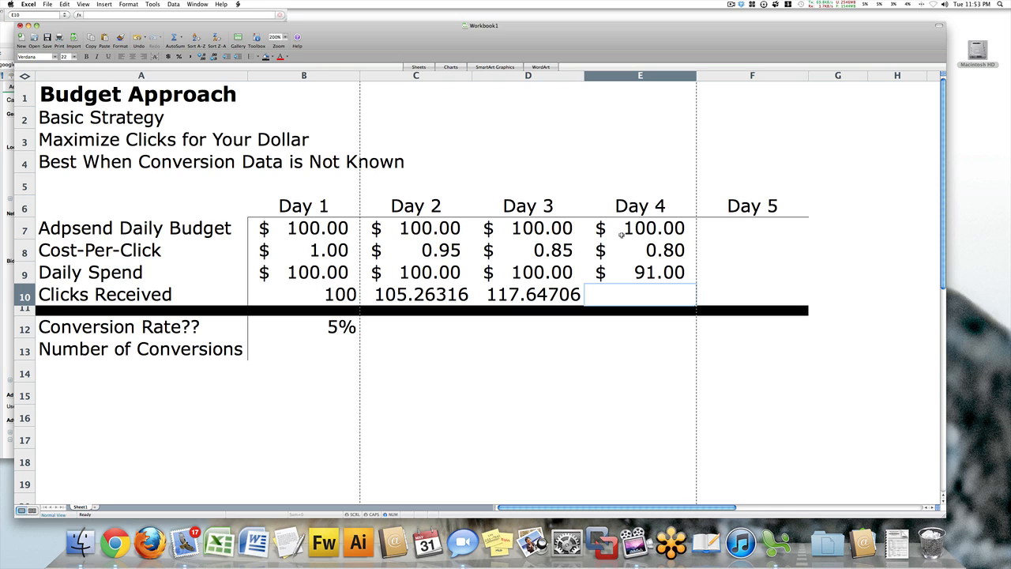
Calculate the Day 4 clicks received in E10 with the formula =E9/E8.
type("=")
left_click_drag(622, 249, 636, 271)
type("/")
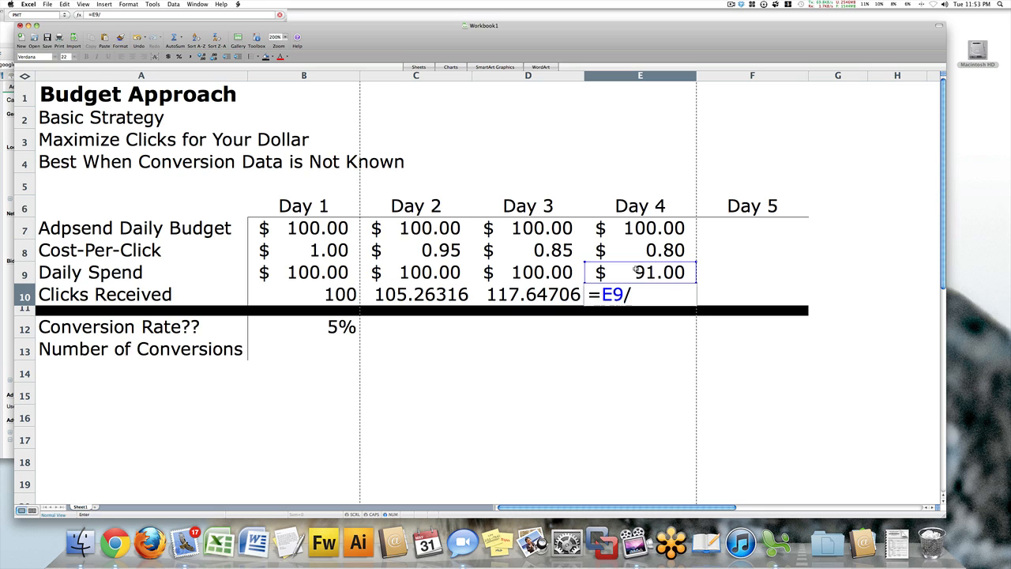
left_click(638, 253)
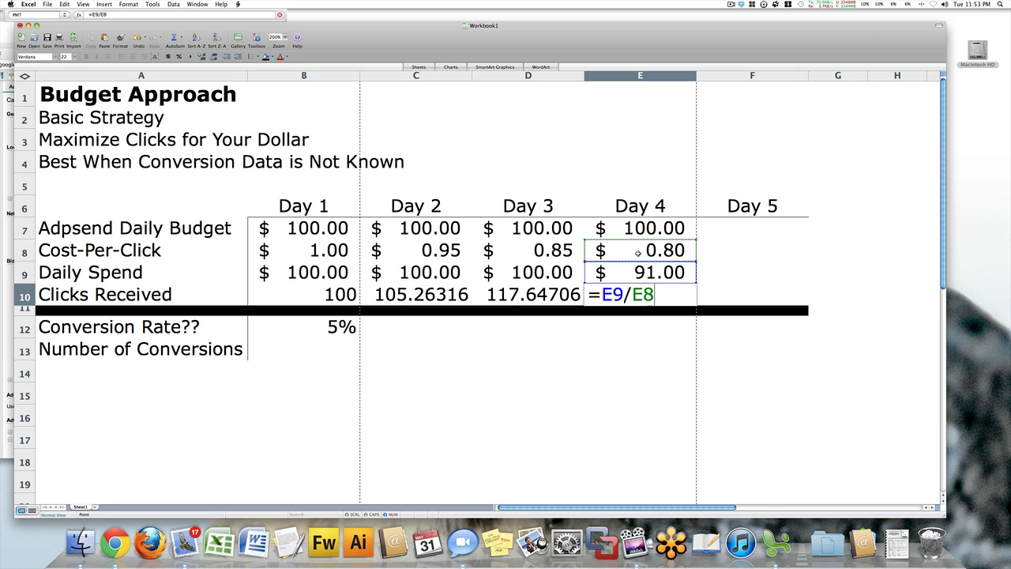
key("Return")
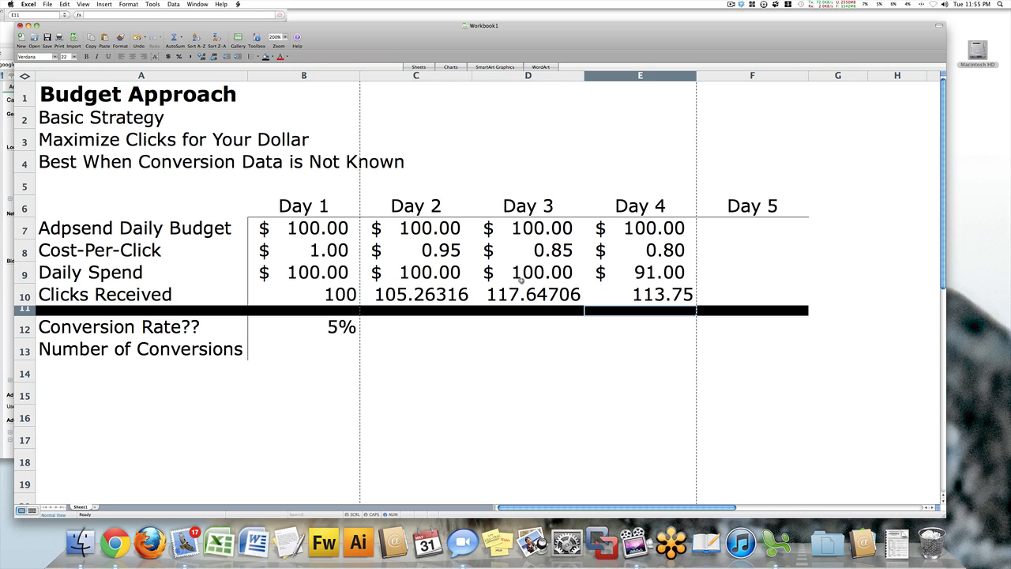
Fill in Day 5 with a daily budget of 100, a cost-per-click of .82 and a daily spend of 97.
left_click(722, 224)
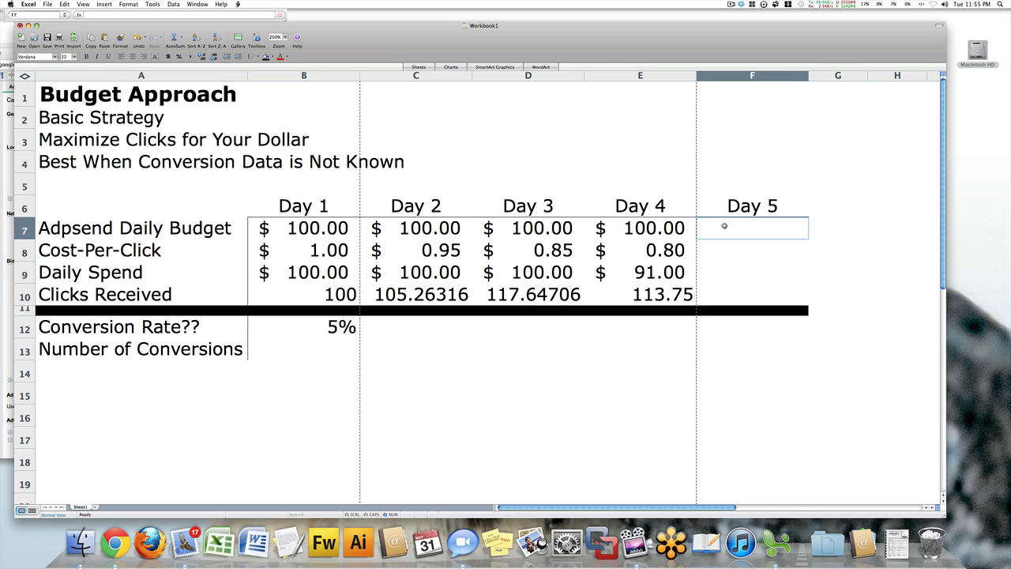
type("100")
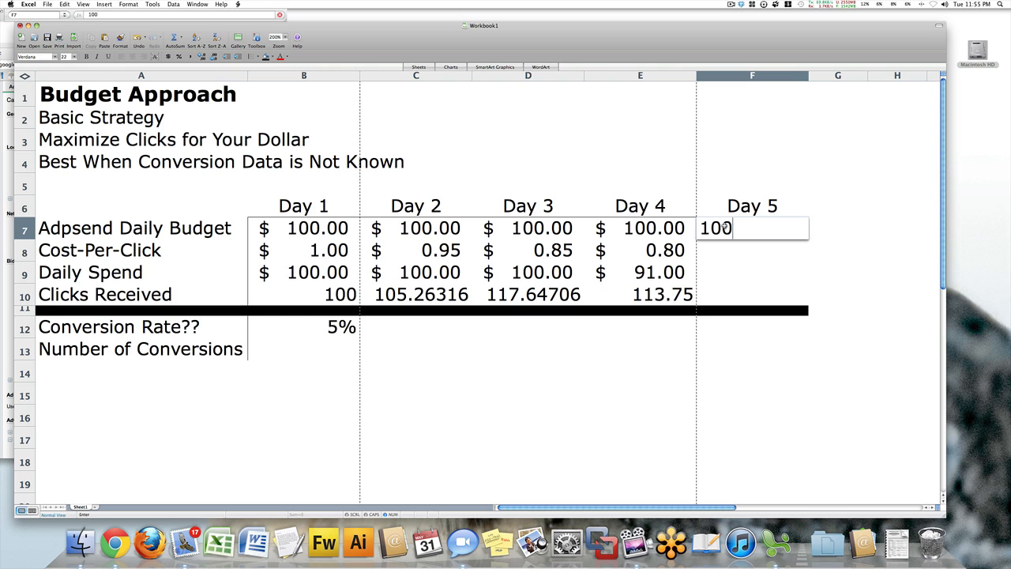
key("Return")
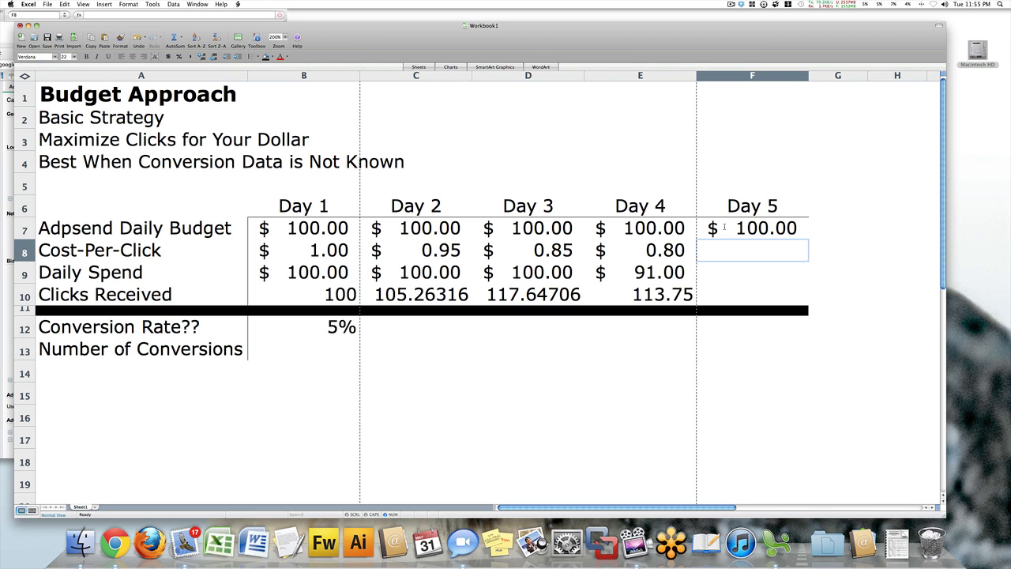
type(".82")
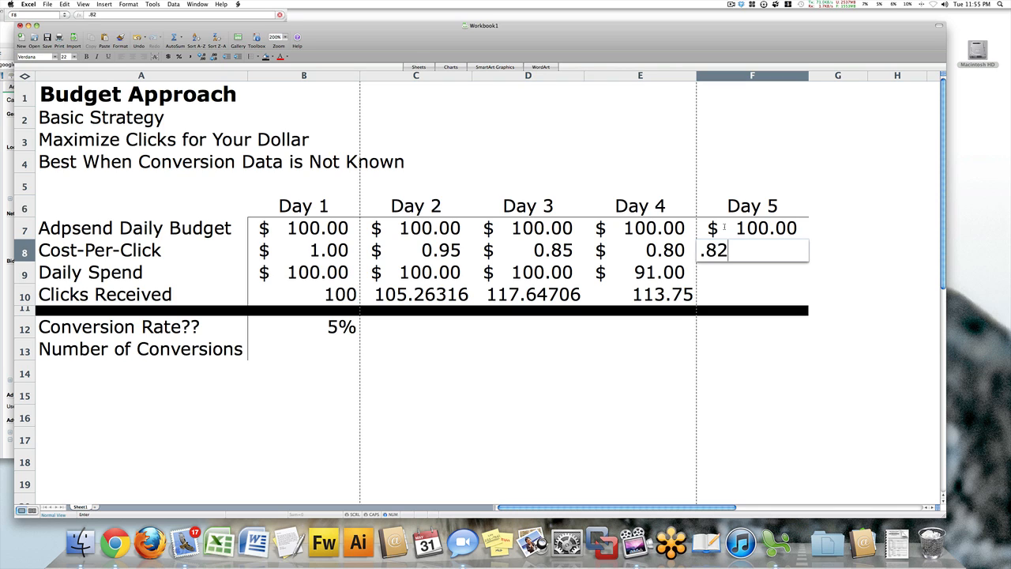
key("Return")
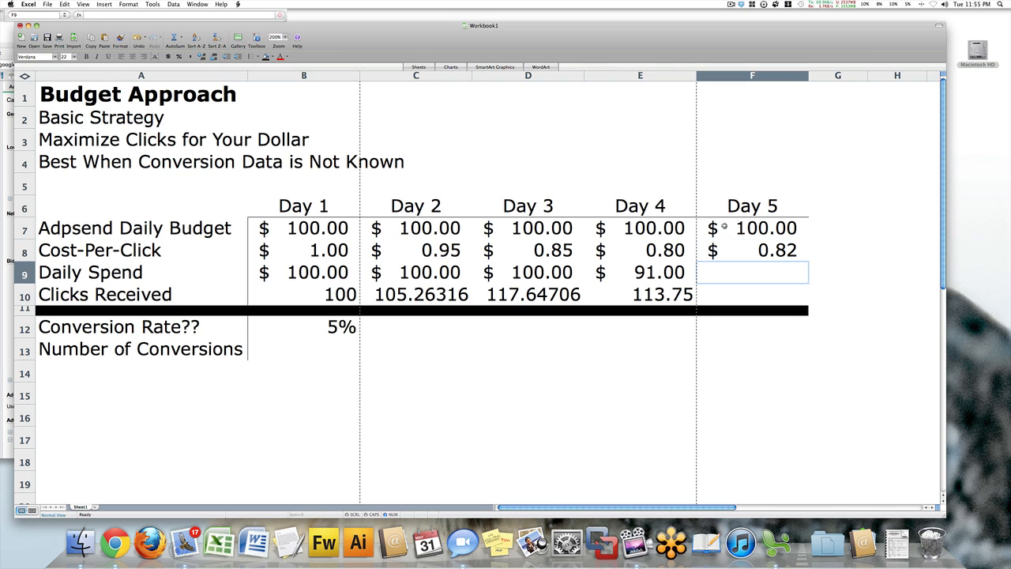
type("97")
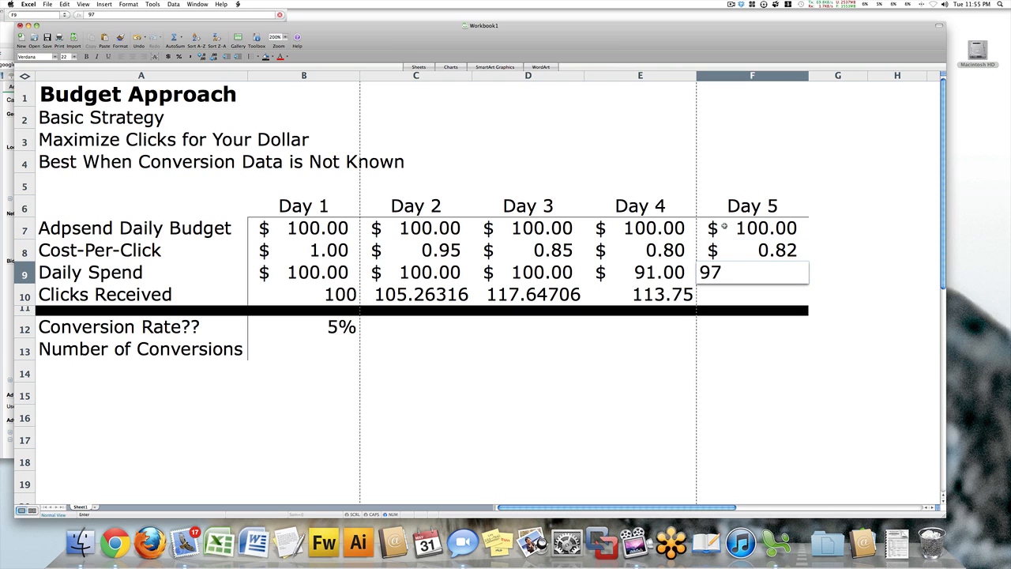
key("Return")
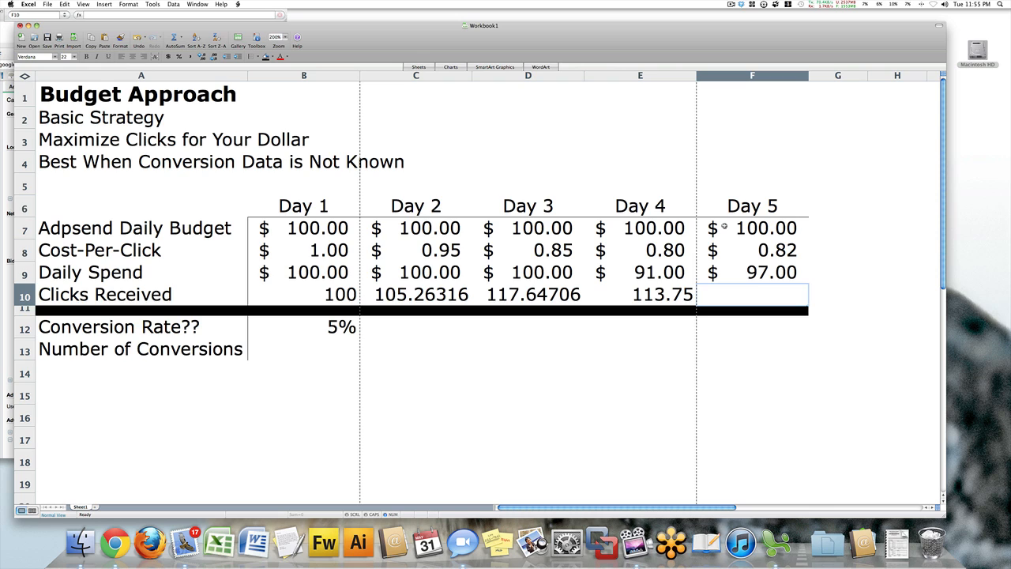
Calculate the Day 5 clicks received in F10 with the formula =F9/F8.
type("=")
left_click(725, 226)
left_click(747, 269)
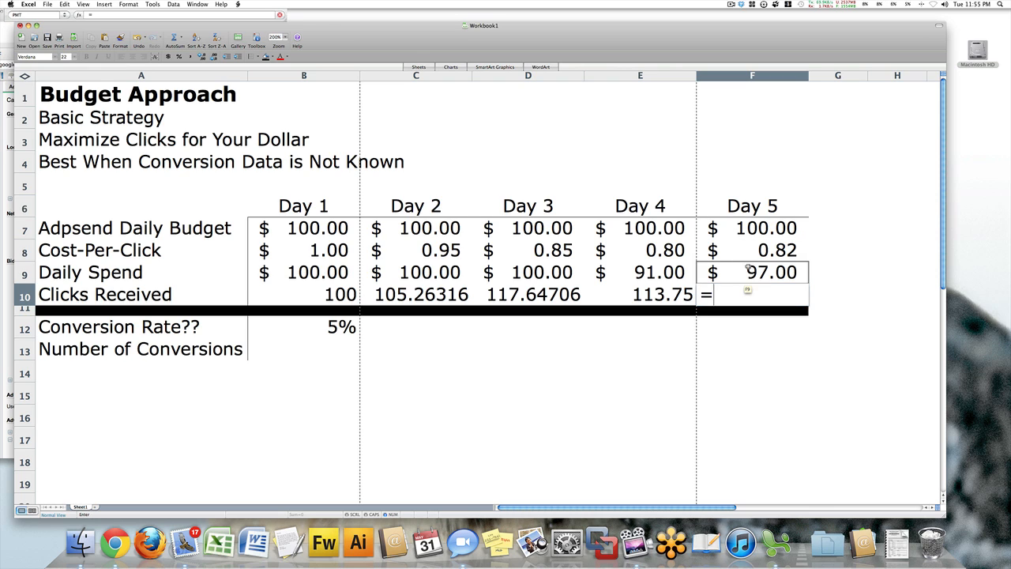
type("/")
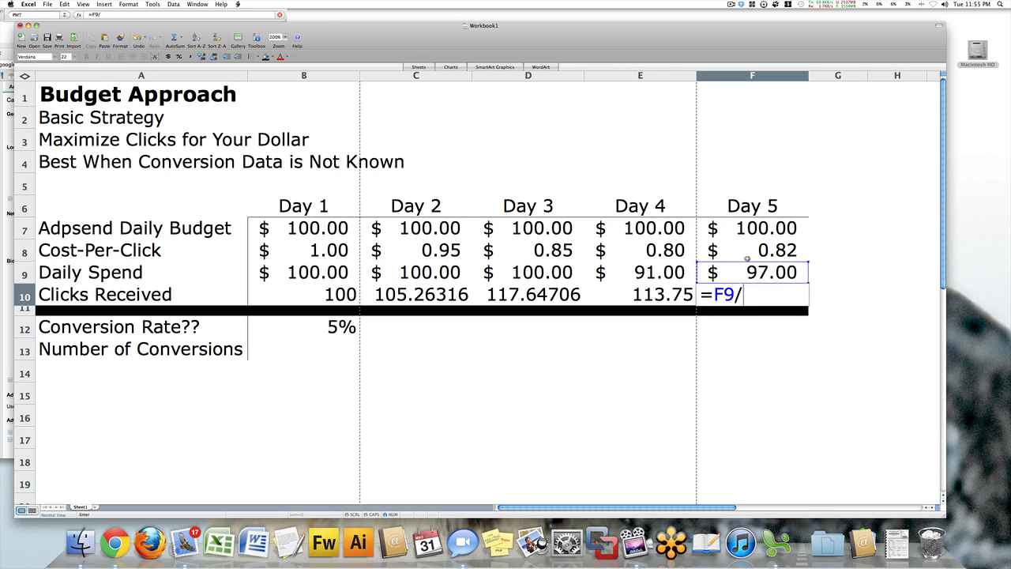
left_click(747, 254)
key("Return")
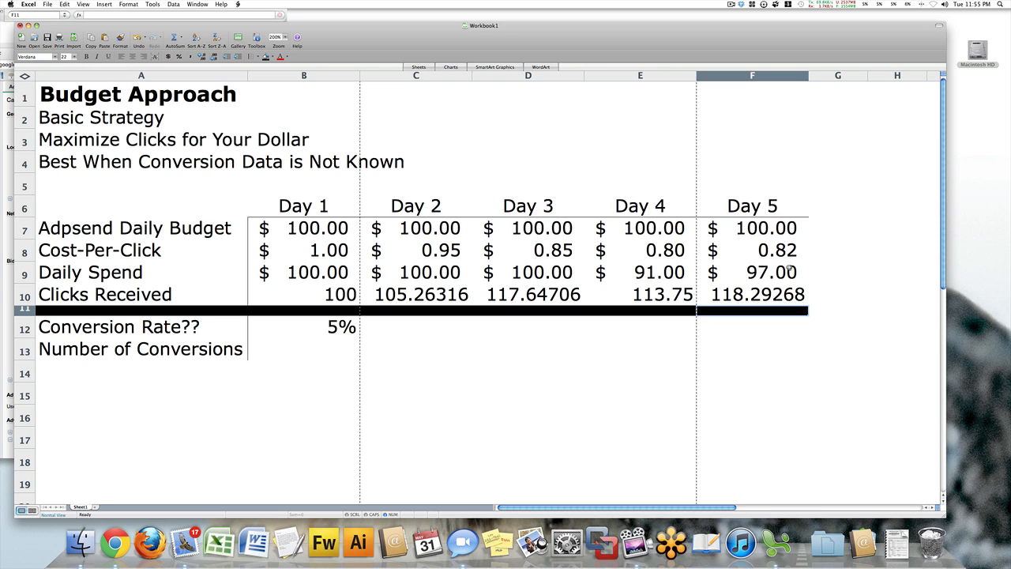
Copy the Day 1 conversion rate of 5% from B12 across Day 2 to Day 5 (C12:F12).
left_click(758, 294)
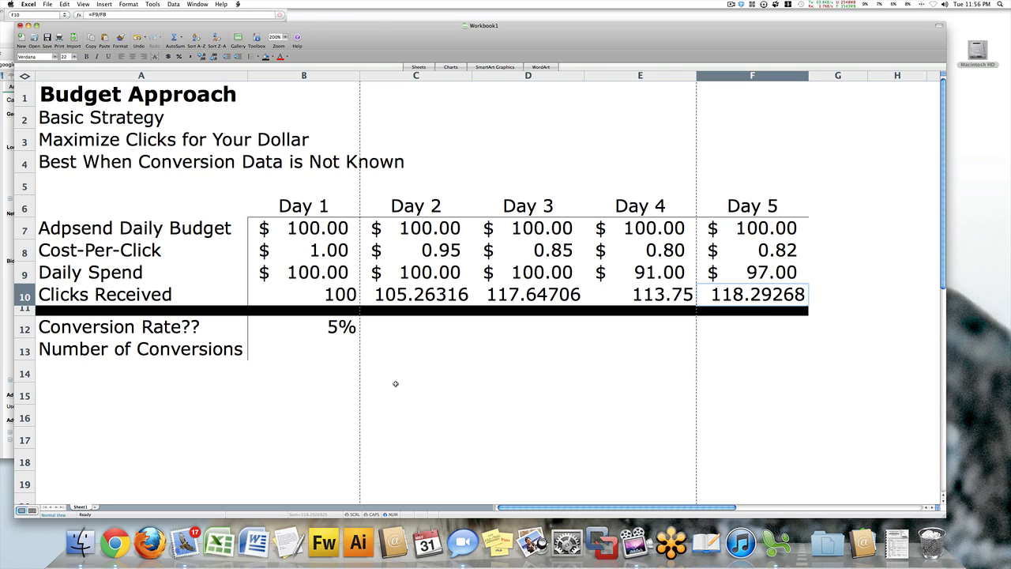
left_click(348, 330)
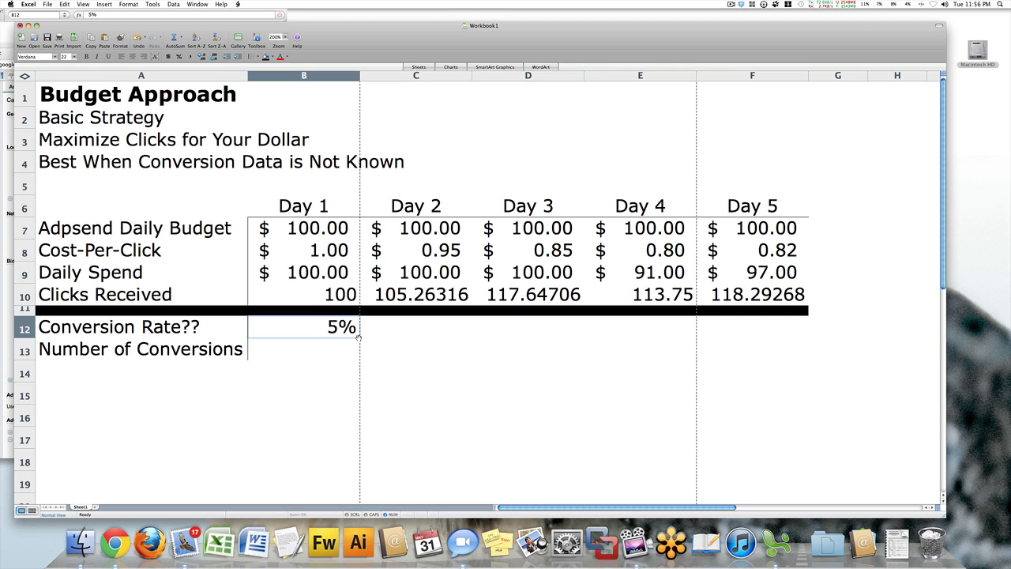
left_click_drag(357, 336, 779, 340)
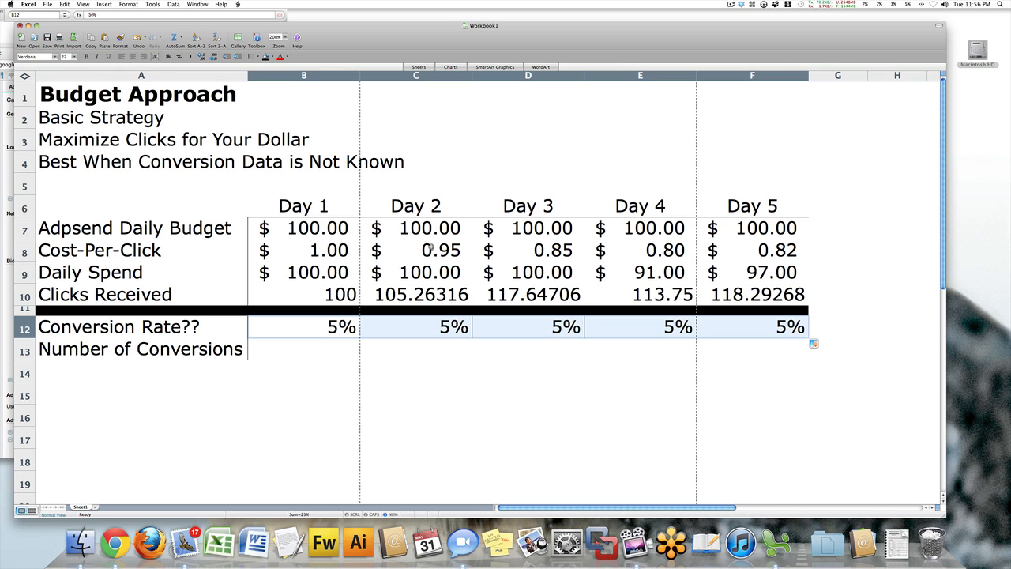
Calculate the Day 1 number of conversions in B13 with the formula =B10*B12.
left_click(339, 347)
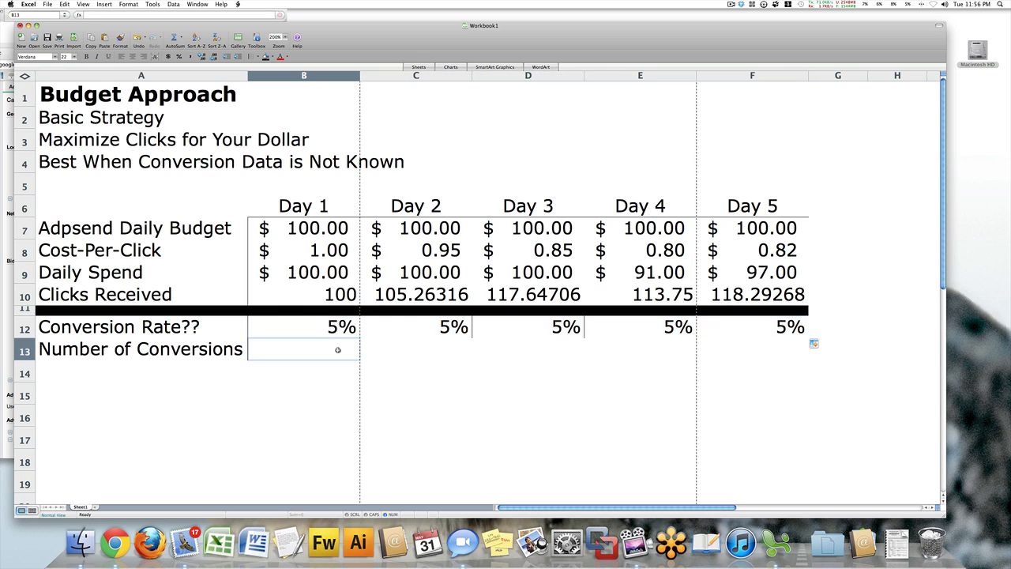
type("=")
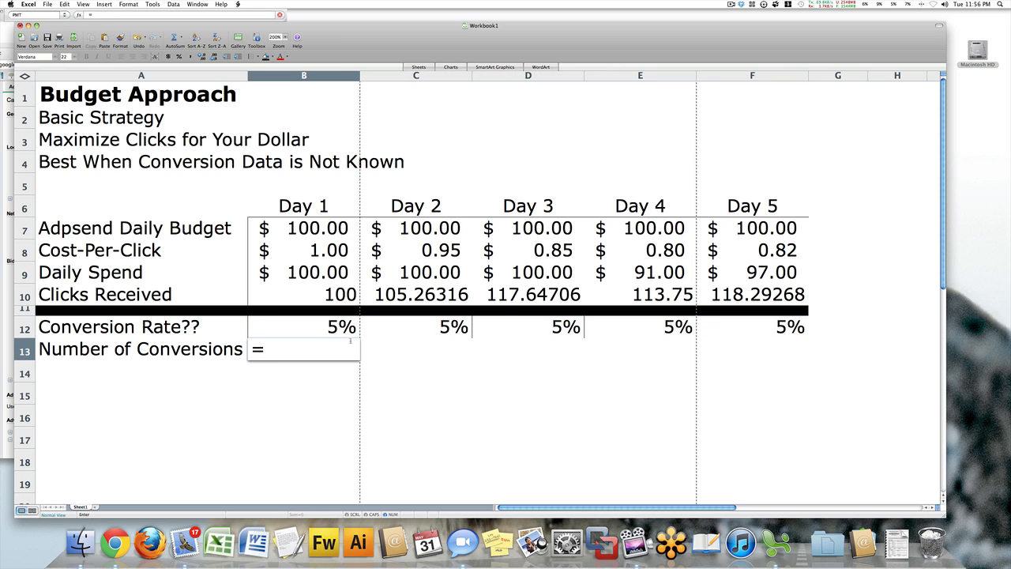
left_click(339, 295)
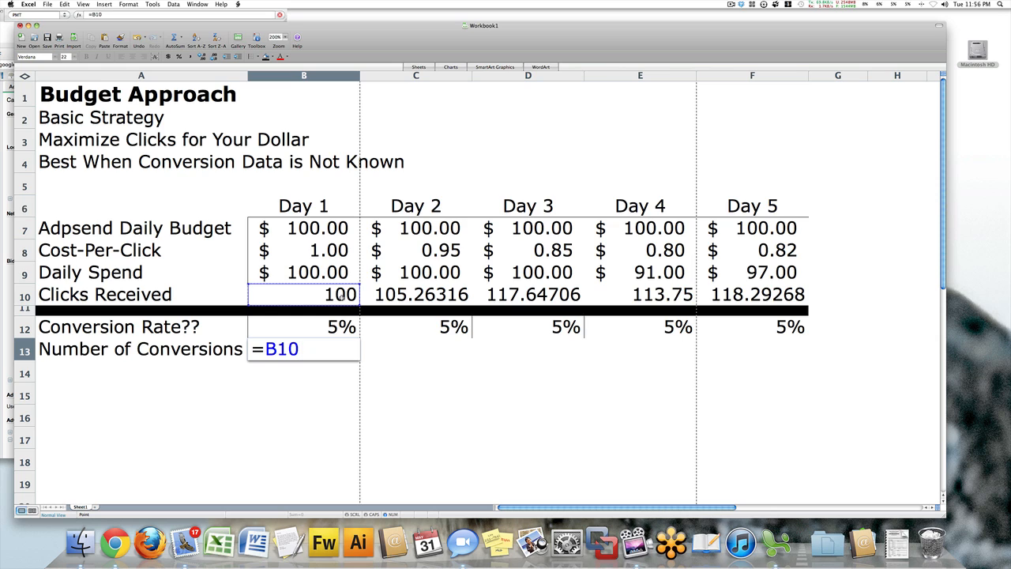
type("*")
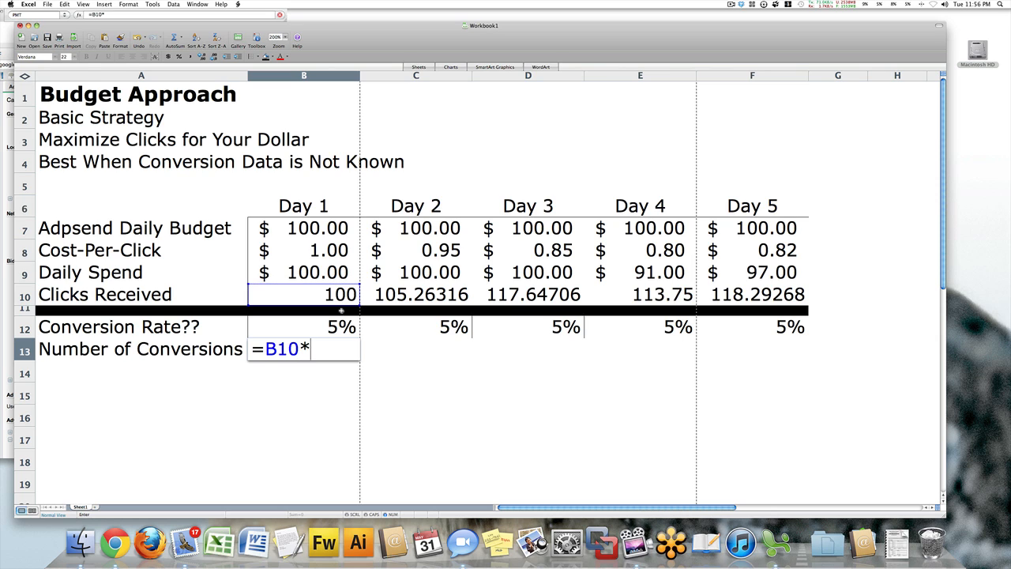
left_click(340, 326)
key("Return")
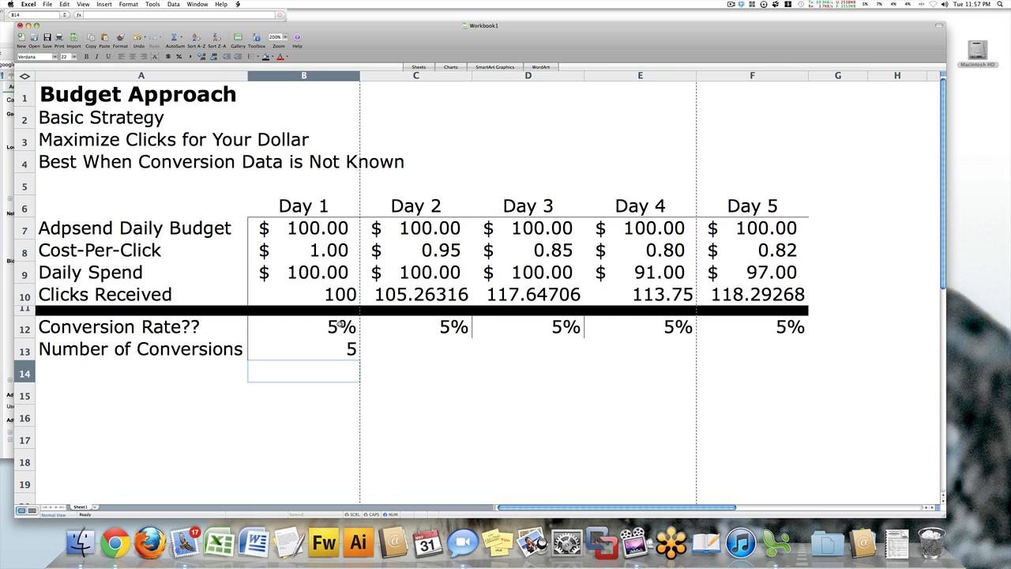
Calculate the Day 2 number of conversions in C13 with the formula =C10*C12.
left_click(465, 353)
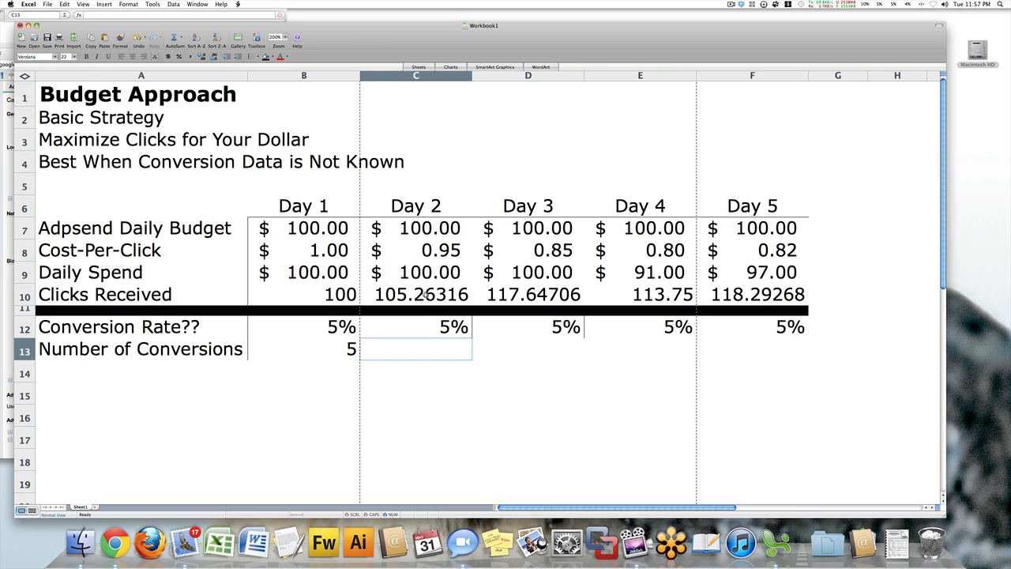
left_click_drag(440, 320, 433, 346)
left_click(417, 346)
type("=")
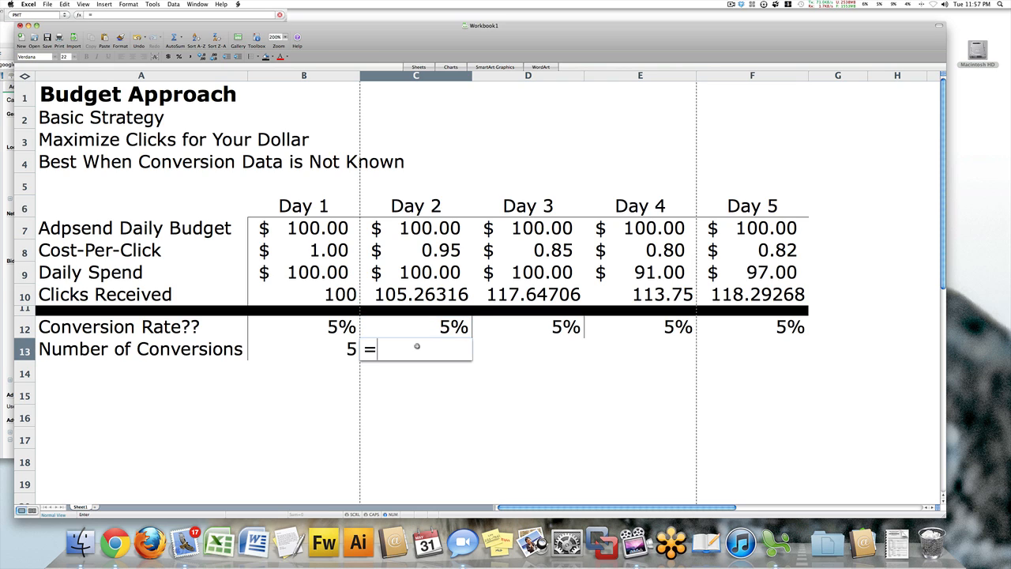
left_click(435, 295)
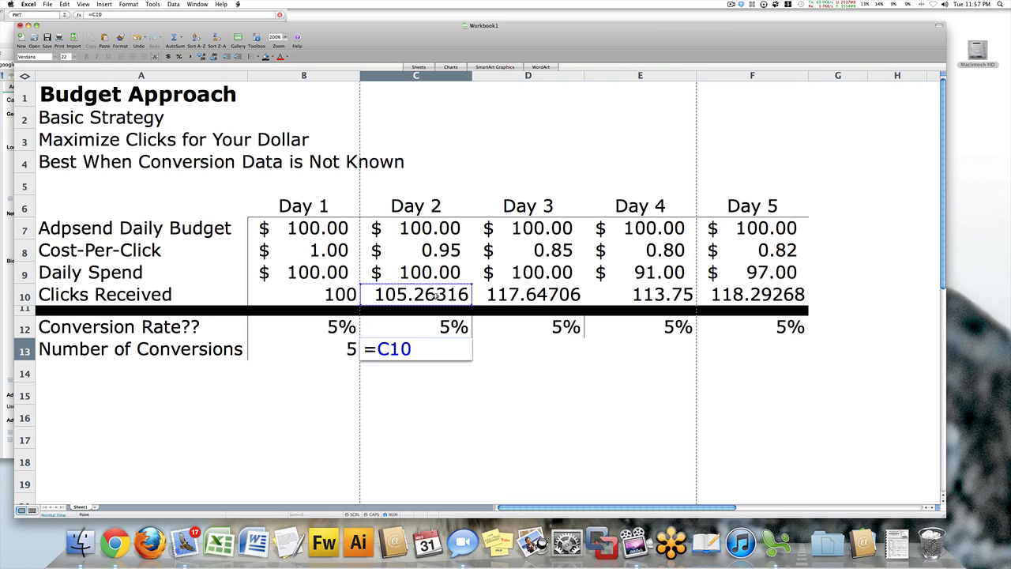
type("*")
left_click(438, 323)
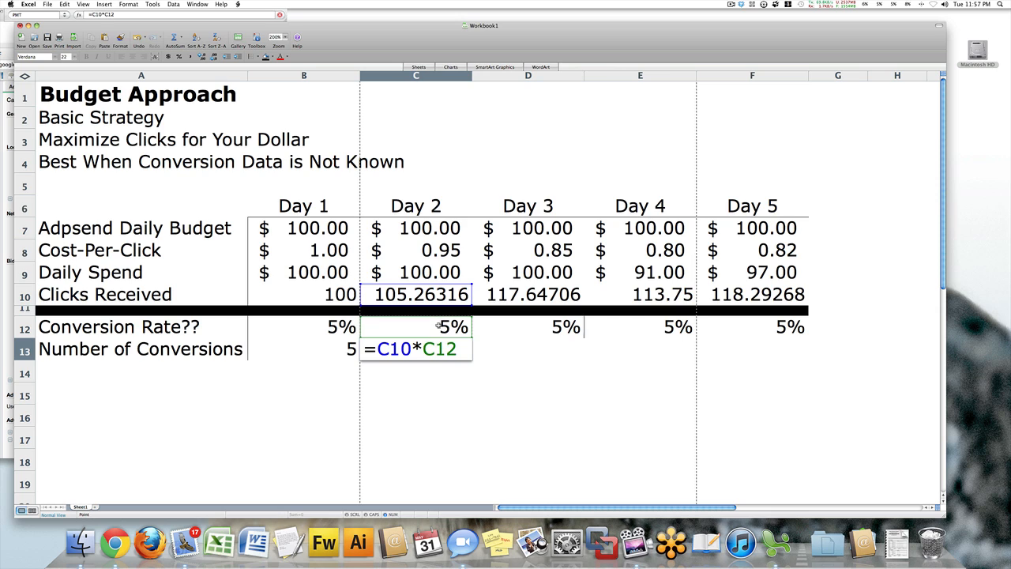
key("Return")
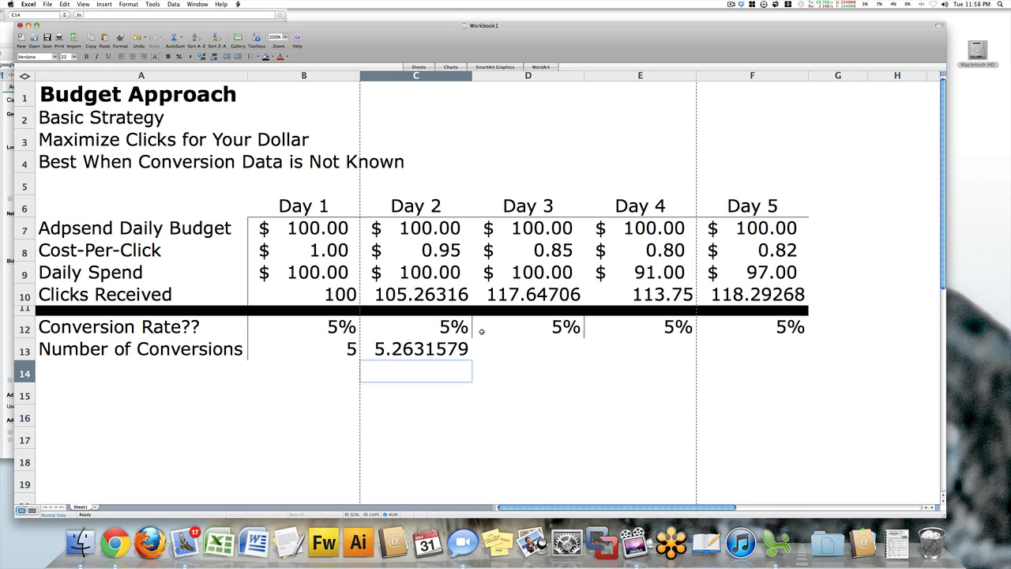
left_click(519, 327)
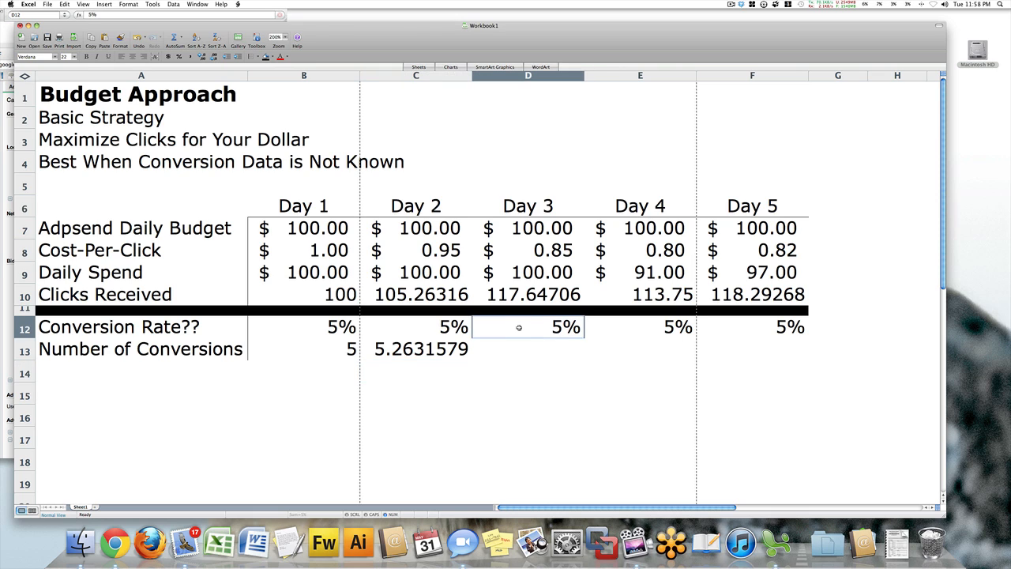
type("=")
key("Escape")
Calculate the Day 3 number of conversions in D13 with the formula =D10*D12.
left_click(525, 349)
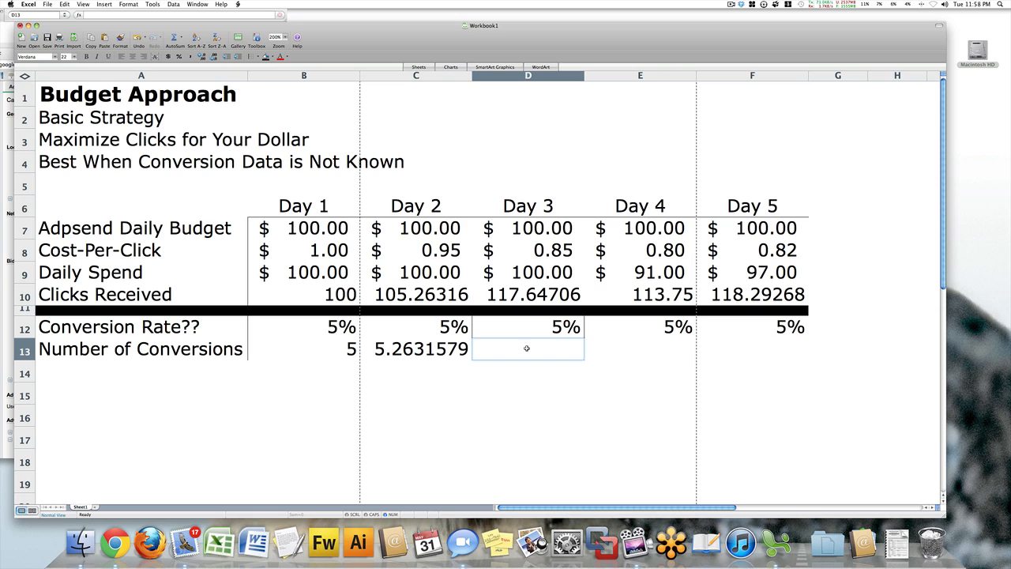
type("=")
left_click(530, 297)
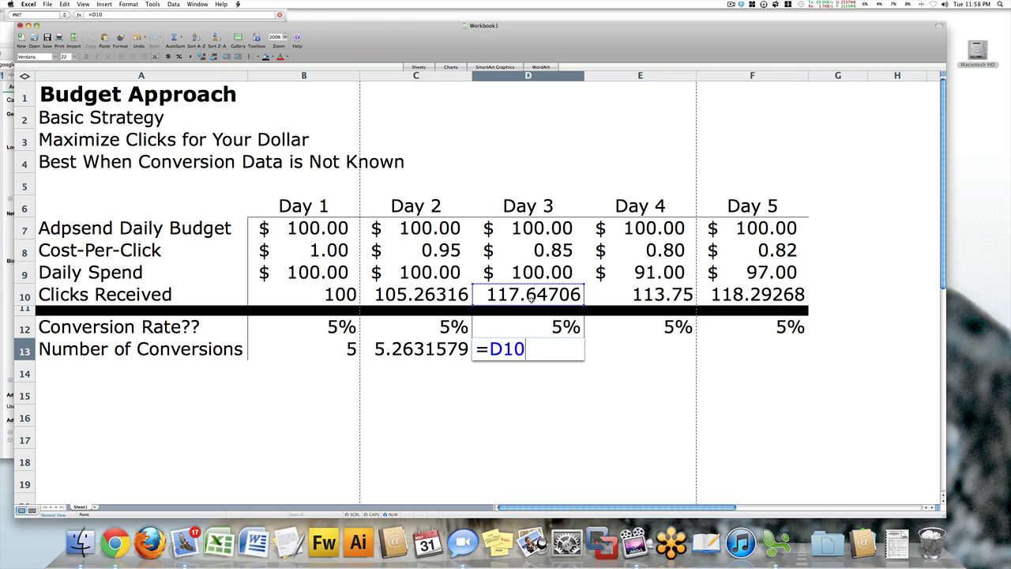
type("*")
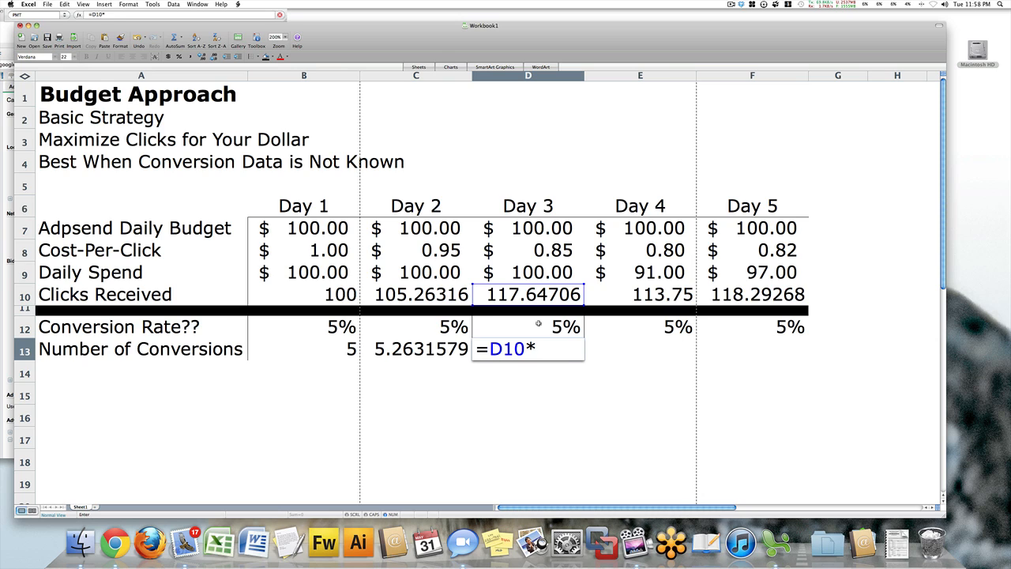
left_click(537, 325)
key("Return")
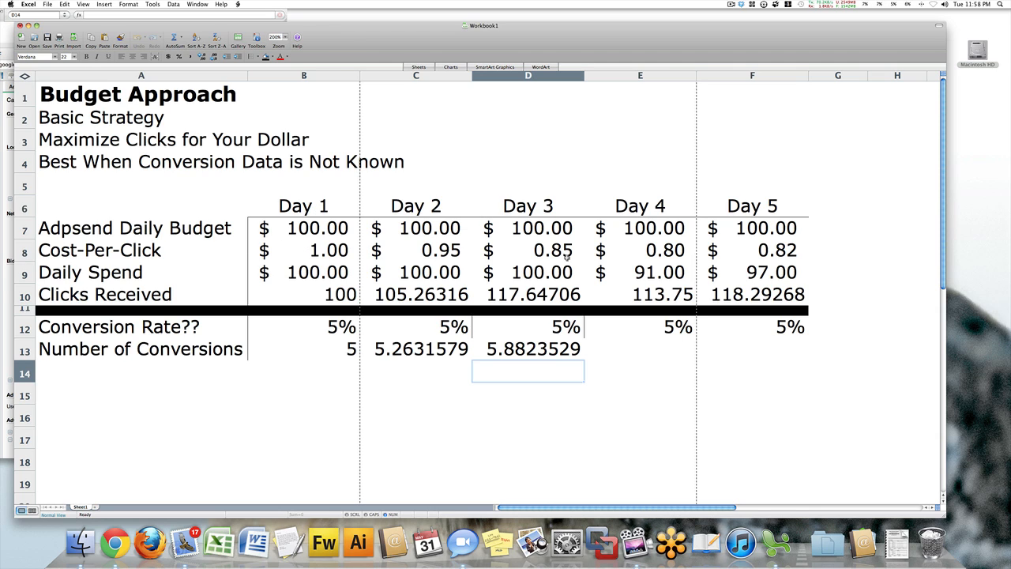
Calculate the Day 4 number of conversions in E13 with the formula =E10*.05.
left_click(636, 353)
type("=")
left_click(645, 295)
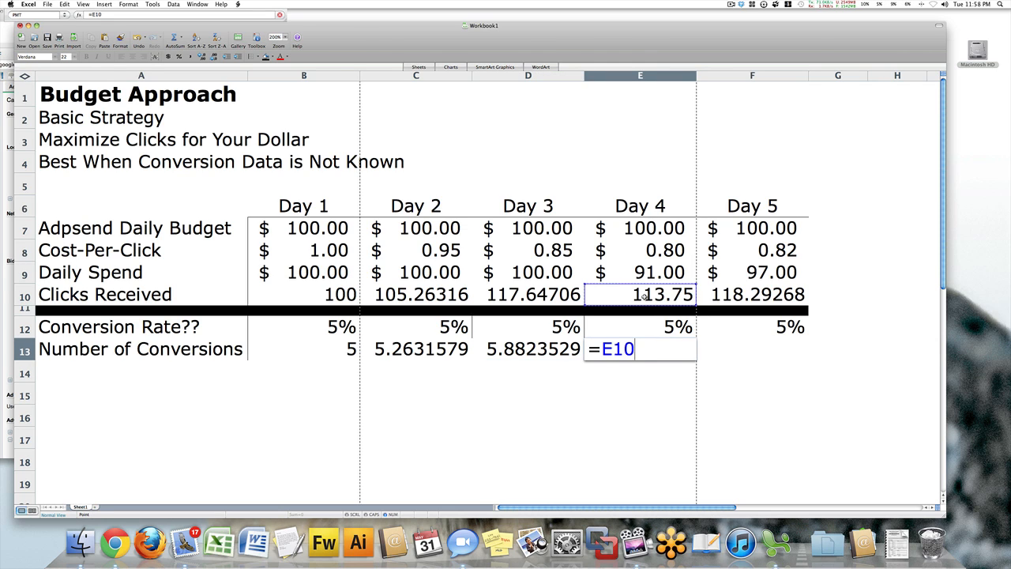
type("*.05")
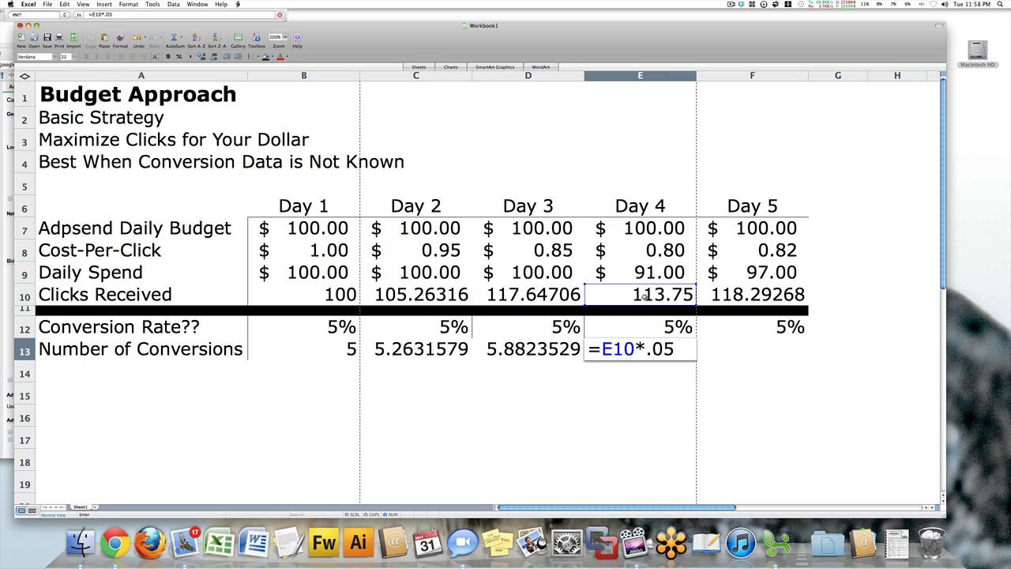
key("Return")
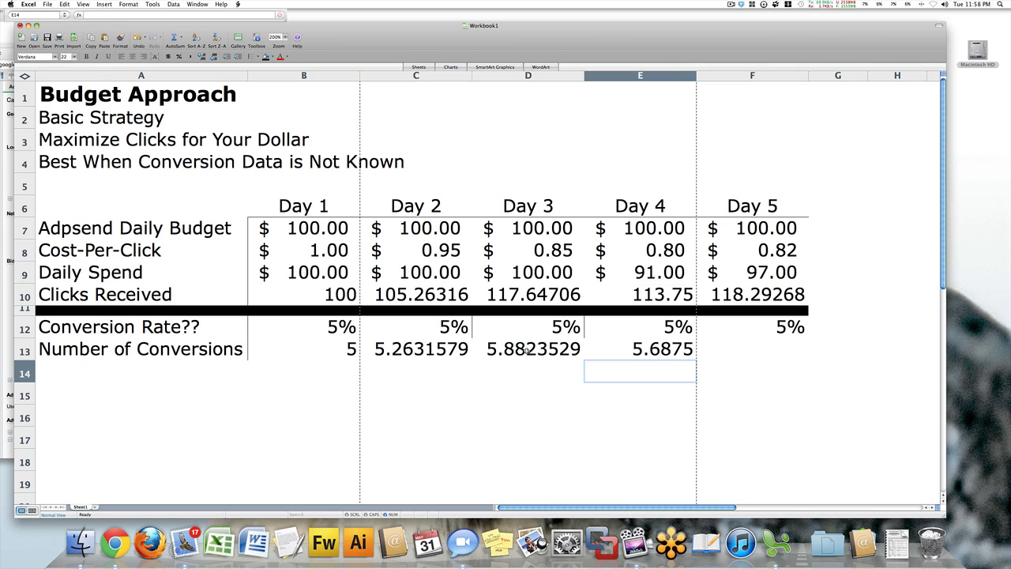
Calculate the Day 5 number of conversions in F13 with the formula =F10*F12.
left_click(755, 349)
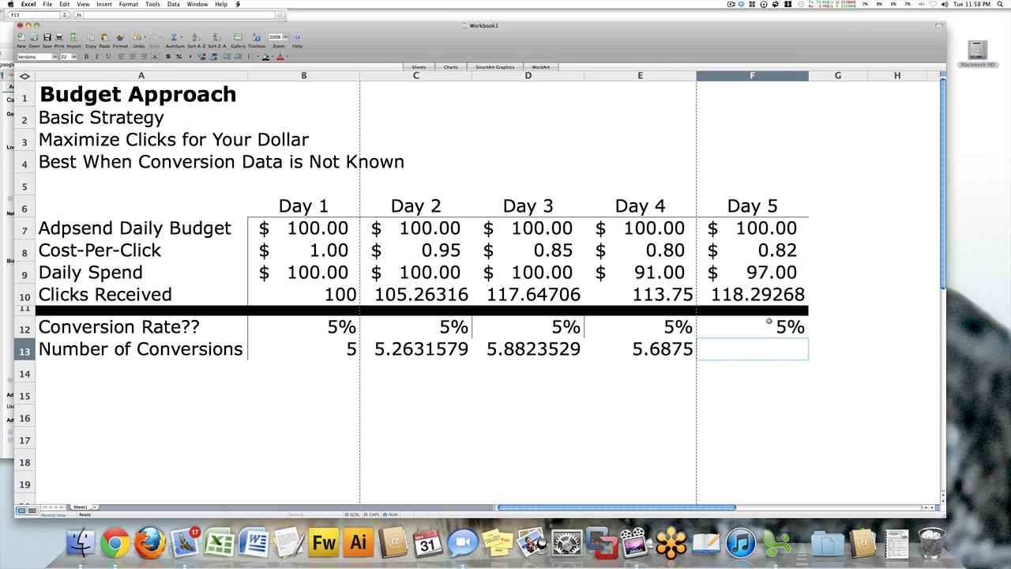
type("=")
left_click(766, 296)
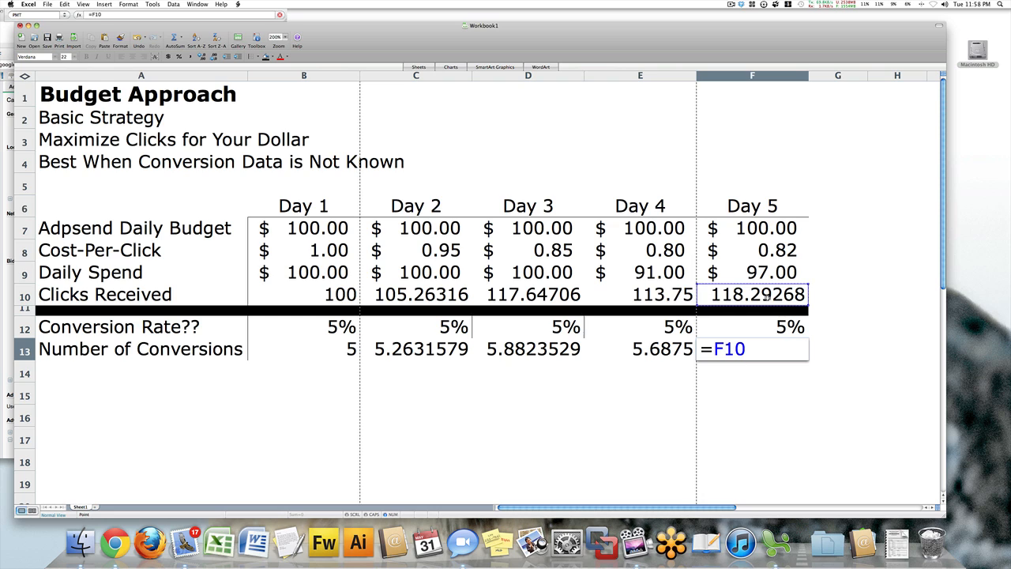
type("*")
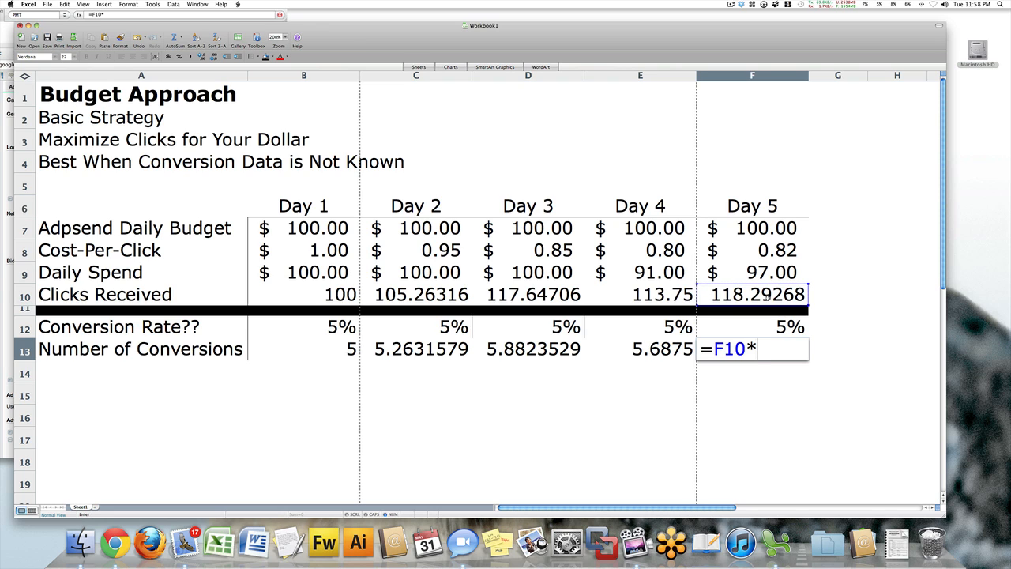
left_click(773, 320)
key("Return")
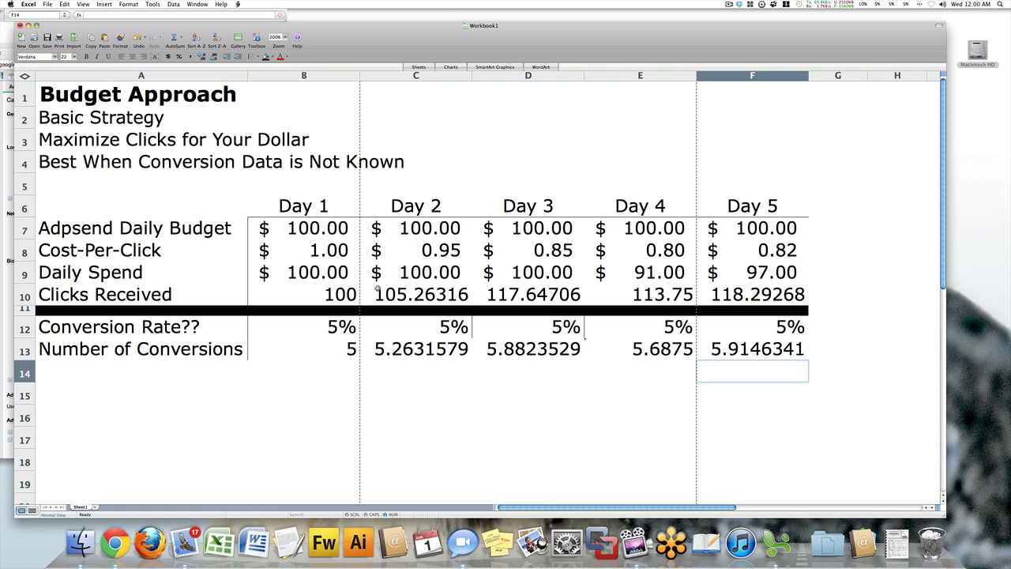
Select the Clicks Received values for Day 1 through Day 5 (B10:F10) to review them.
left_click_drag(350, 292, 704, 291)
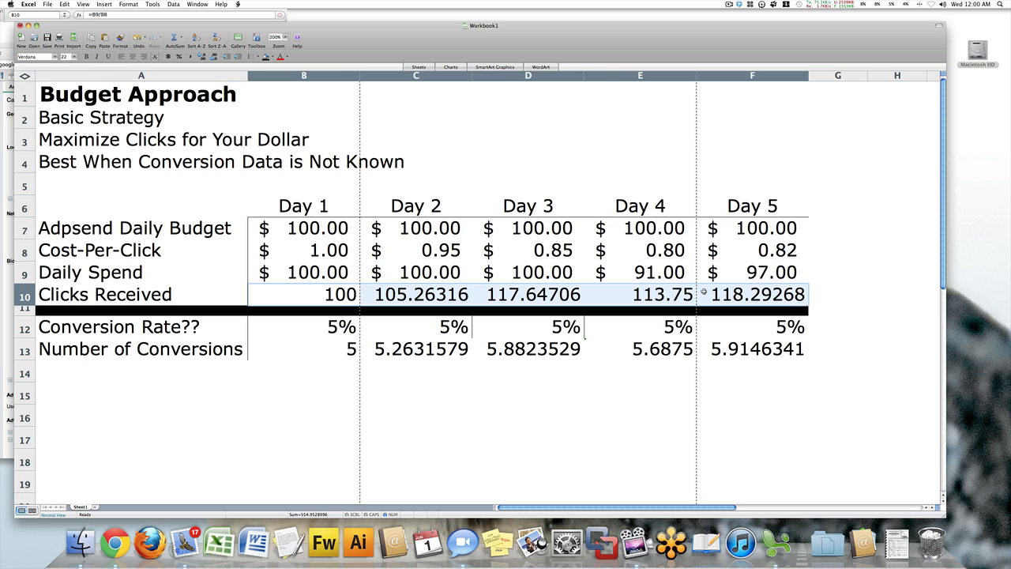